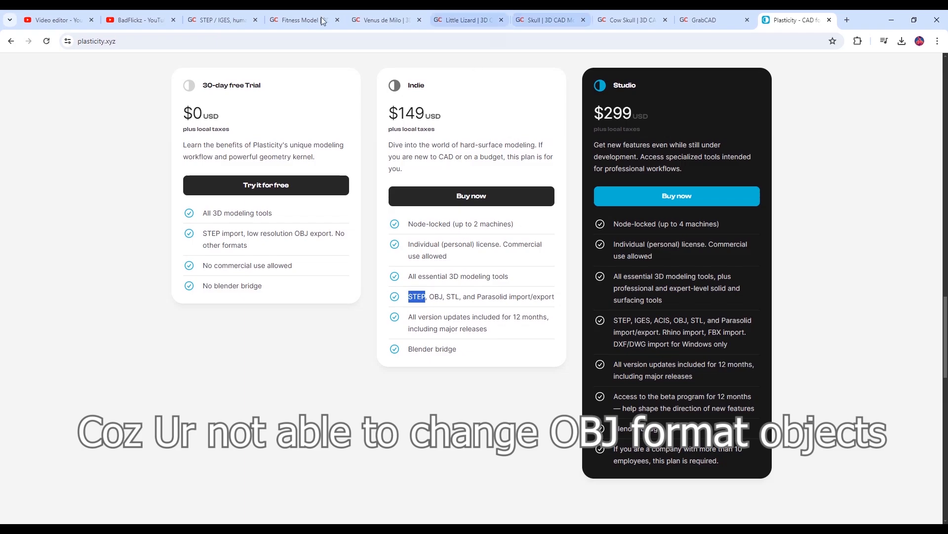
Browse the GrabCAD human STEP models and the open pages for Fitness Model, Venus de Milo, Little Lizard, Skull and Cow Skull
{"action": "left_click", "coordinate": [219, 21]}
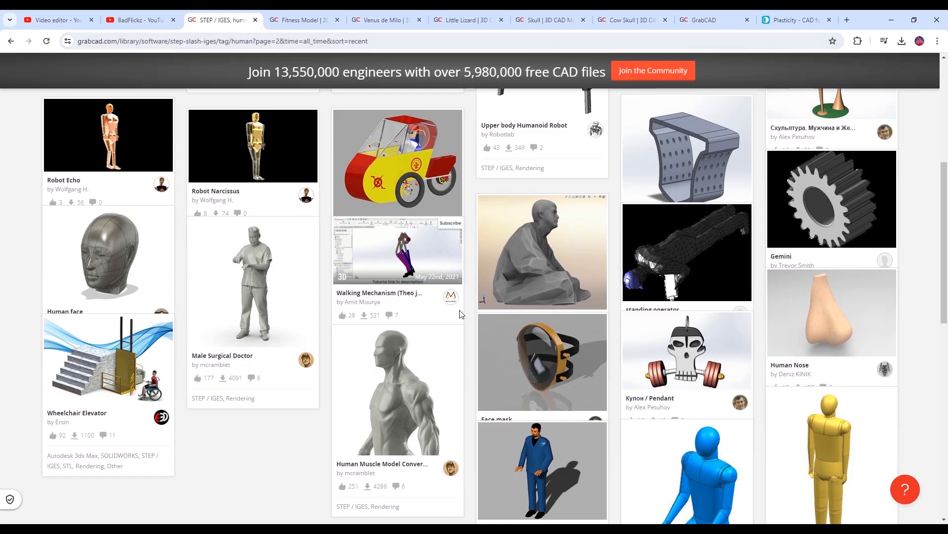
{"action": "scroll", "coordinate": [460, 314], "scroll_direction": "down", "scroll_amount": 3}
{"action": "scroll", "coordinate": [360, 440], "scroll_direction": "up", "scroll_amount": 2}
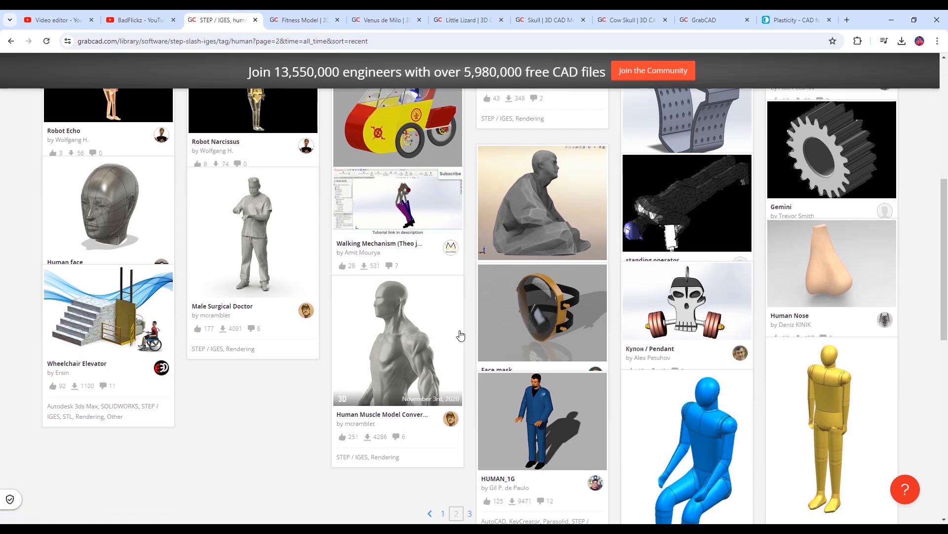
{"action": "left_click", "coordinate": [304, 20]}
{"action": "left_click", "coordinate": [380, 20]}
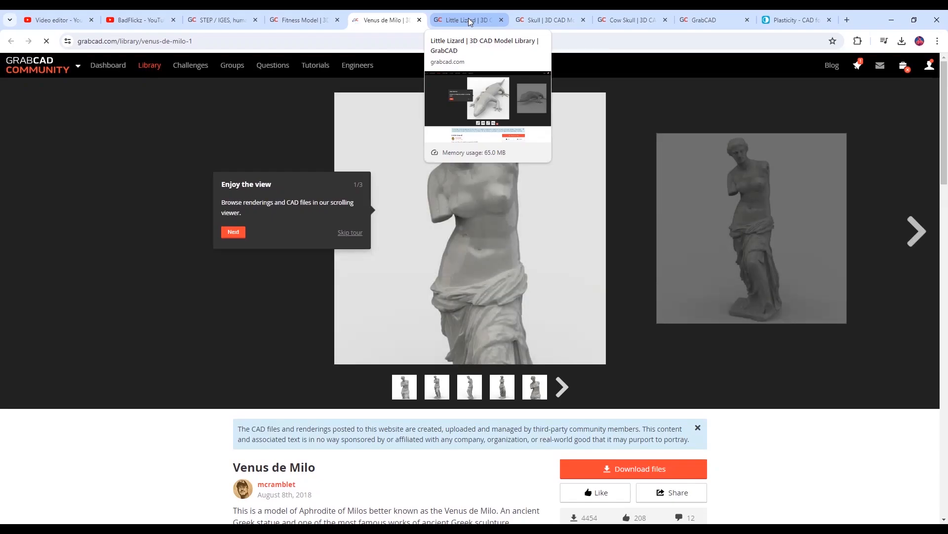
{"action": "left_click", "coordinate": [457, 19]}
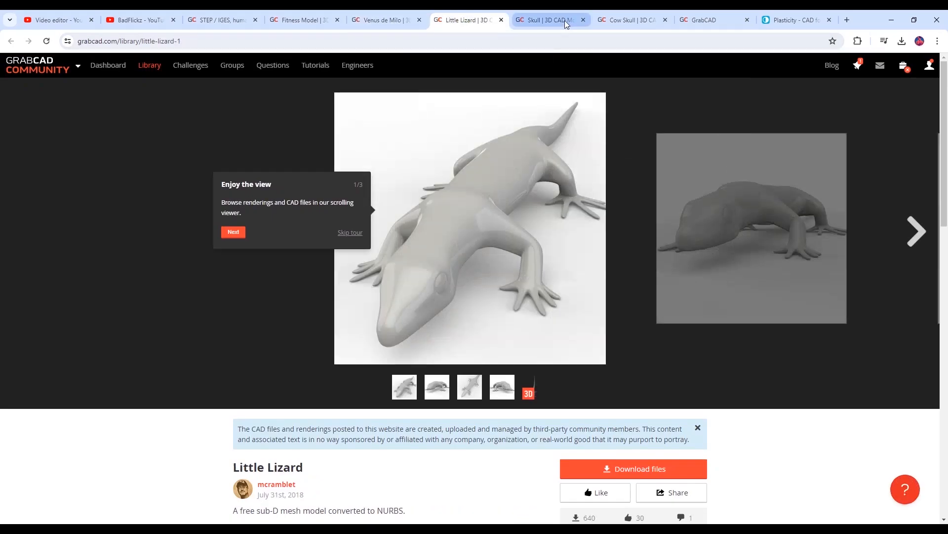
{"action": "left_click", "coordinate": [564, 19]}
{"action": "left_click", "coordinate": [615, 19]}
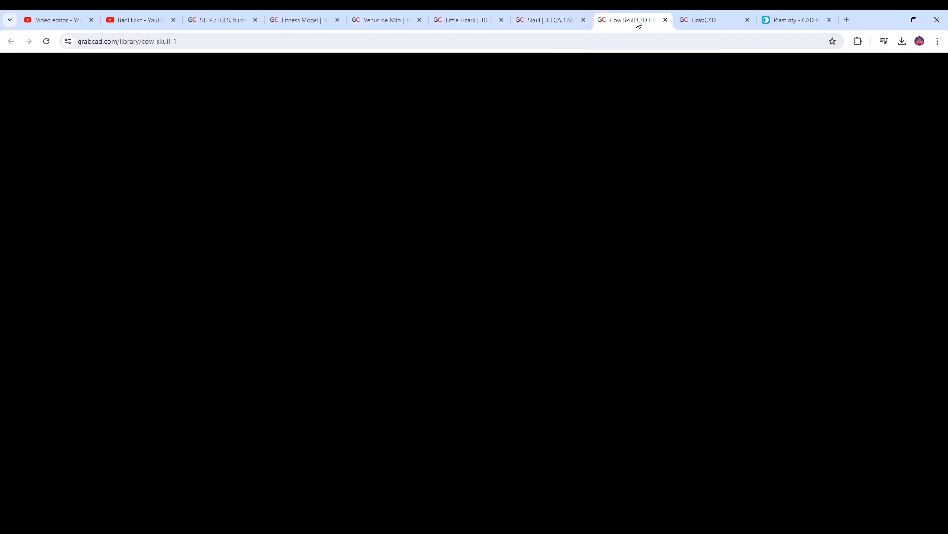
{"action": "left_click", "coordinate": [701, 20]}
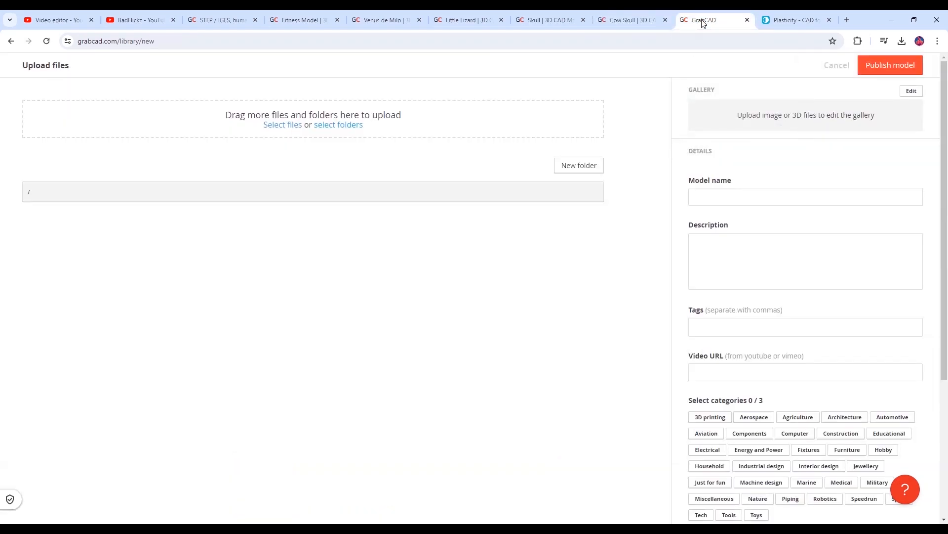
{"action": "left_click", "coordinate": [783, 21]}
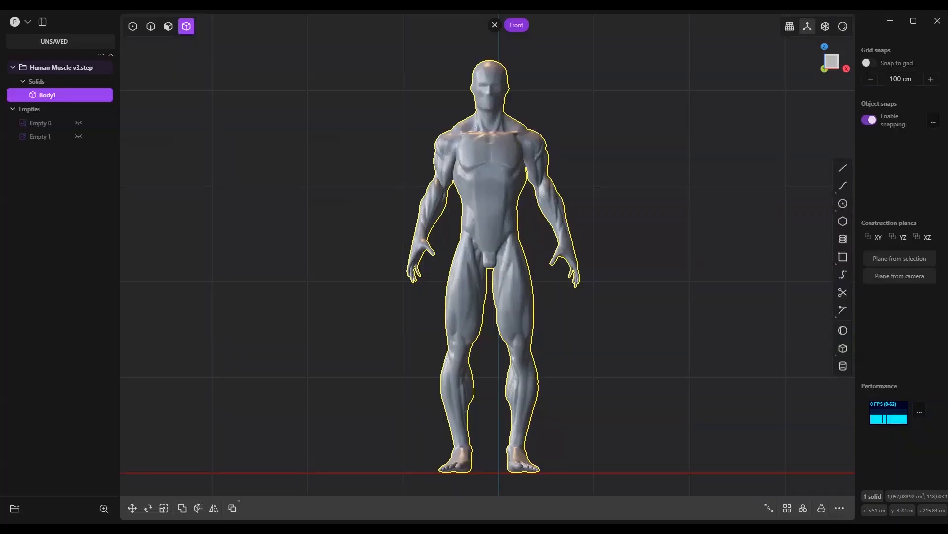
Switch to Plasticity, create a sphere of about 14.6 cm radius in the right view and place it on the back of the figure's crown
{"action": "left_click", "coordinate": [23, 20]}
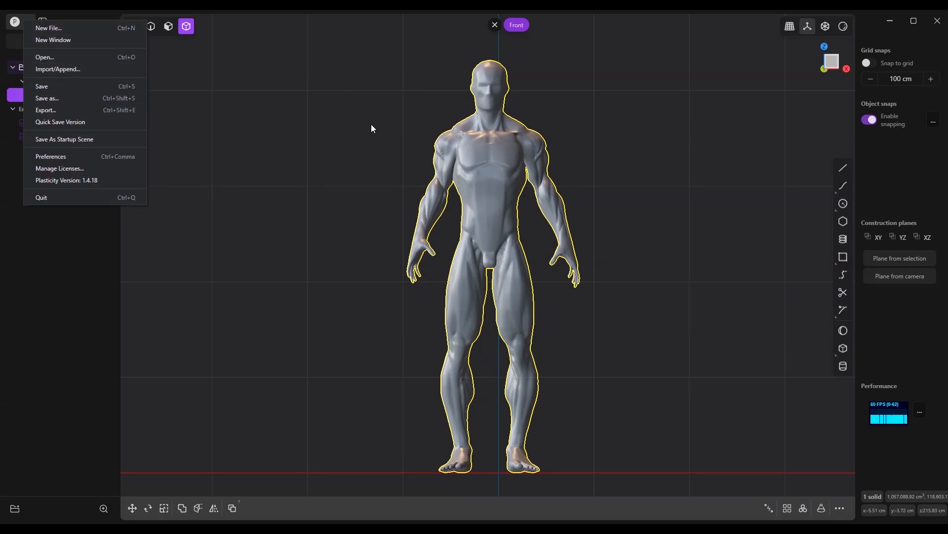
{"action": "left_click", "coordinate": [510, 173]}
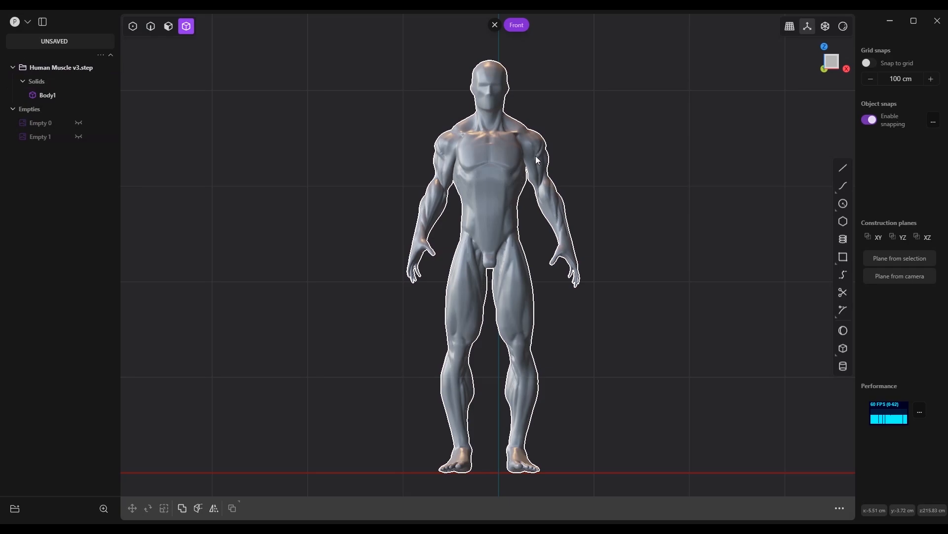
{"action": "key", "text": "KP_3"}
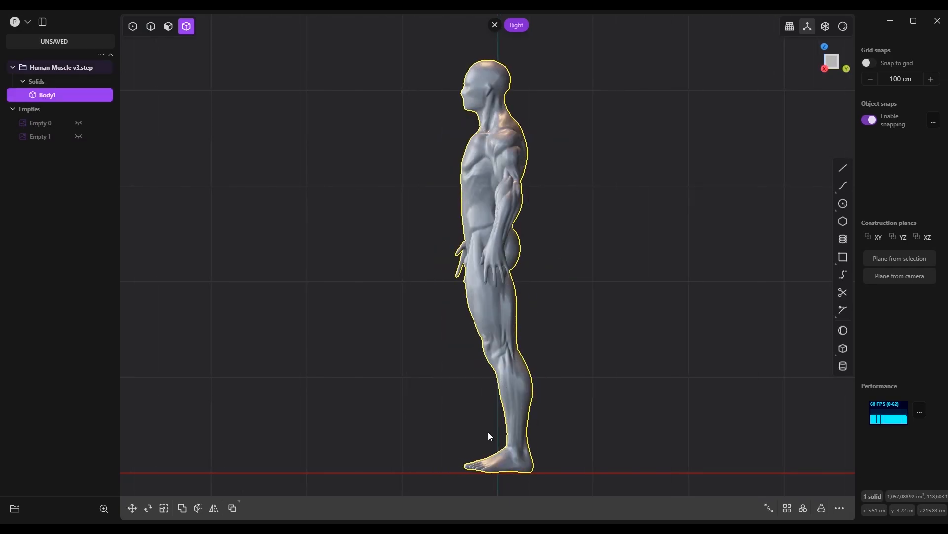
{"action": "scroll", "coordinate": [502, 105], "scroll_direction": "up", "scroll_amount": 5}
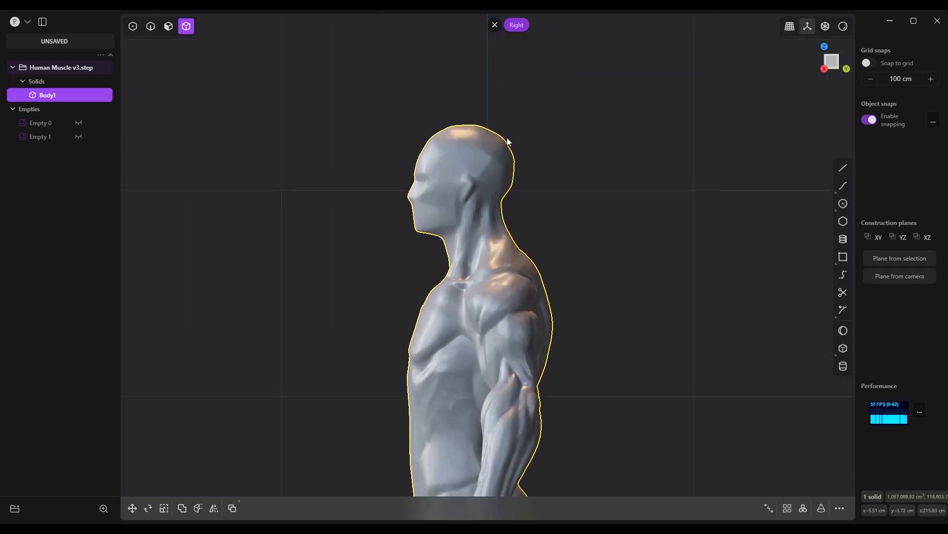
{"action": "scroll", "coordinate": [509, 142], "scroll_direction": "up", "scroll_amount": 4}
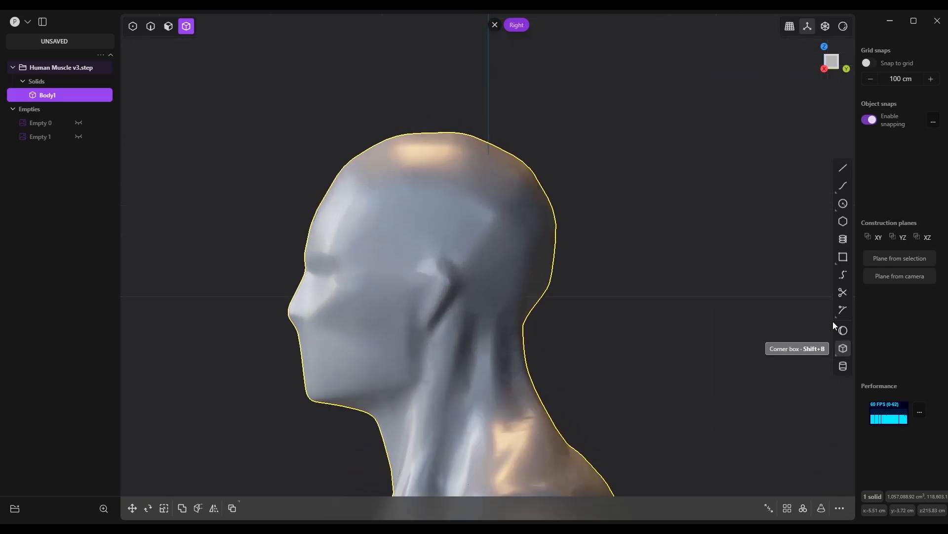
{"action": "left_click", "coordinate": [843, 330]}
{"action": "left_click", "coordinate": [556, 216]}
{"action": "left_click", "coordinate": [635, 216]}
{"action": "key", "text": "Return"}
{"action": "key", "text": "g"}
{"action": "left_click", "coordinate": [563, 101]}
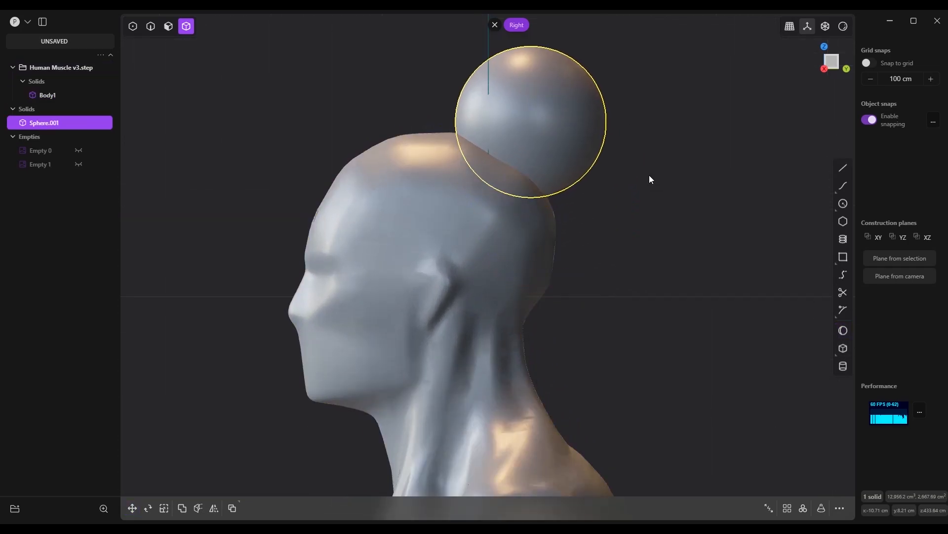
Boolean-union the sphere with the muscle figure's body into a single solid
{"action": "left_click", "coordinate": [537, 227], "text": "shift"}
{"action": "key", "text": "q"}
{"action": "key", "text": "Return"}
Fillet the seam edge where the sphere meets the head to blend them with a wide, smooth transition
{"action": "key", "text": "2"}
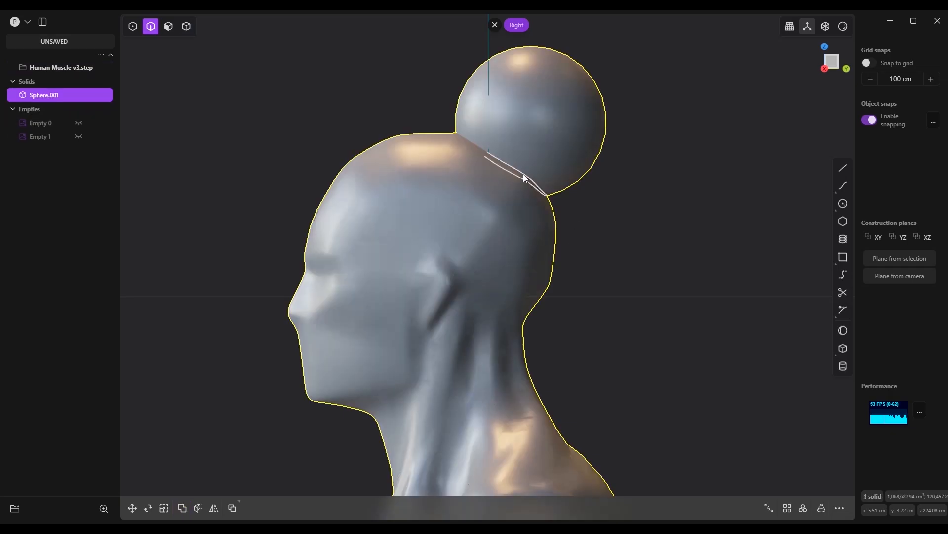
{"action": "double_click", "coordinate": [523, 174]}
{"action": "key", "text": "b"}
{"action": "left_click", "coordinate": [469, 143]}
{"action": "key", "text": "Return"}
Move the sphere's face up and back from the head, stretching the blended neck beneath it, and clear the selection
{"action": "key", "text": "3"}
{"action": "left_click", "coordinate": [561, 110]}
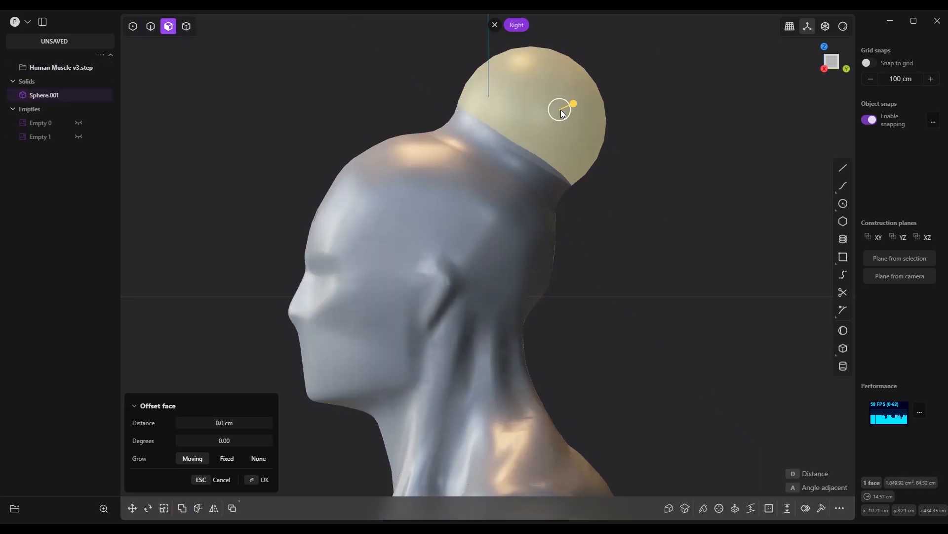
{"action": "middle_click_drag", "start_coordinate": [561, 110], "coordinate": [497, 292], "text": "shift"}
{"action": "key", "text": "g"}
{"action": "left_click", "coordinate": [529, 256]}
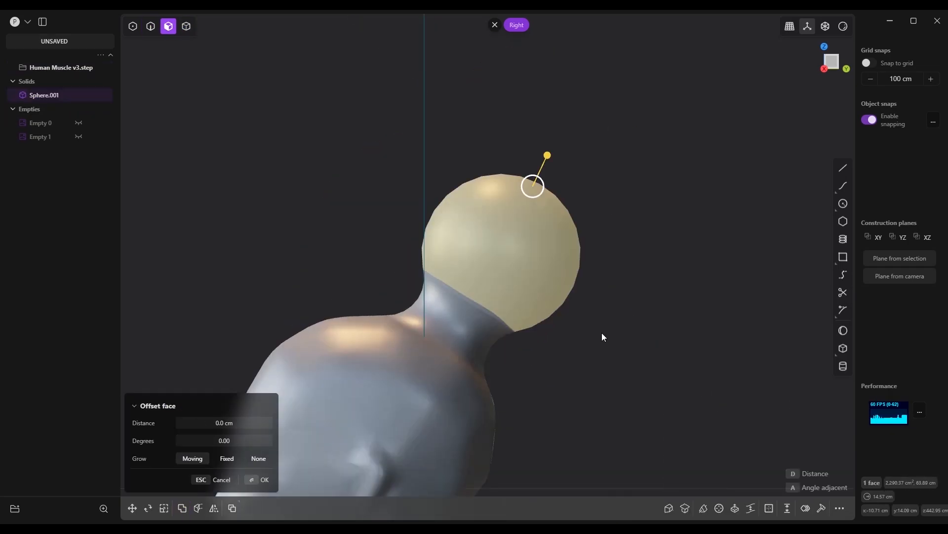
{"action": "key", "text": "Escape"}
{"action": "scroll", "coordinate": [617, 226], "scroll_direction": "down", "scroll_amount": 2}
{"action": "scroll", "coordinate": [617, 226], "scroll_direction": "down", "scroll_amount": 2}
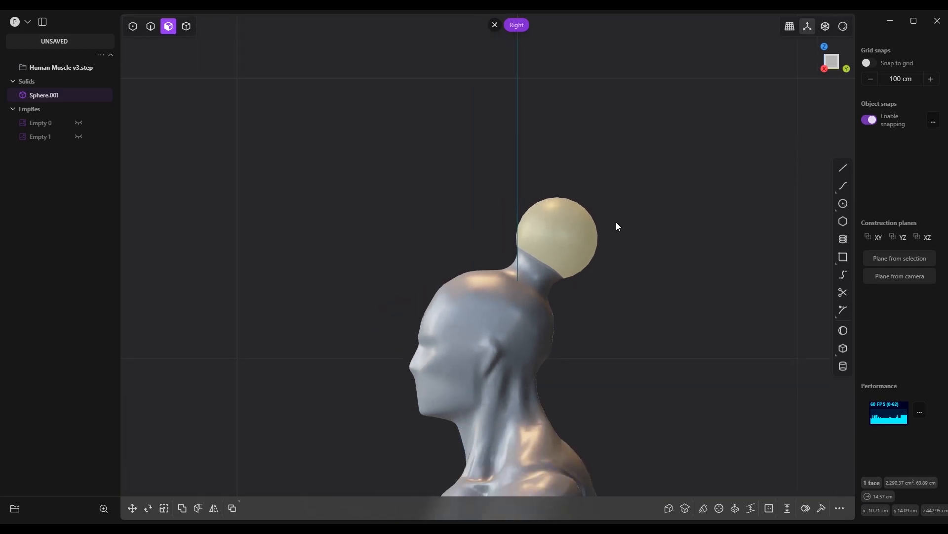
{"action": "key", "text": "4"}
{"action": "left_click", "coordinate": [568, 316]}
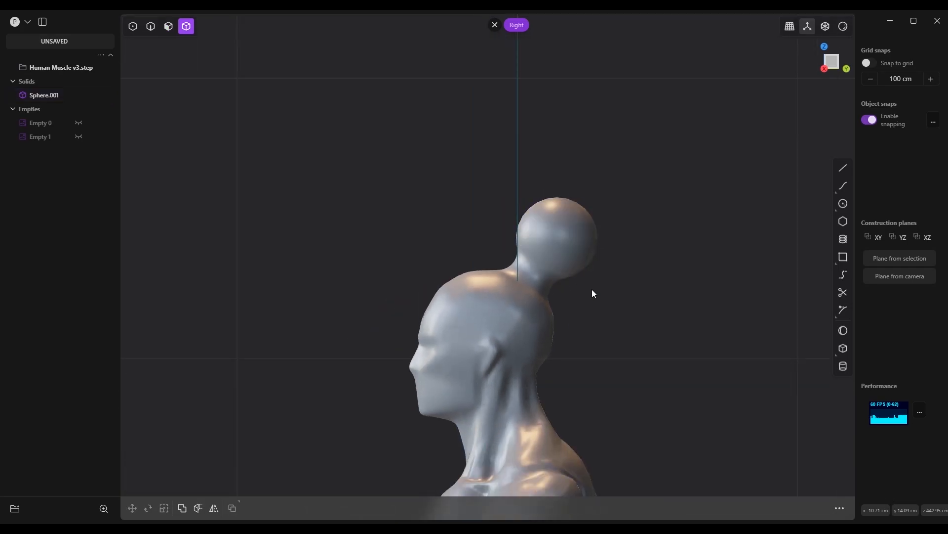
Create a thin upright box standing on the ground line beside the figure in the front view, reaching about thigh height
{"action": "scroll", "coordinate": [434, 163], "scroll_direction": "down", "scroll_amount": 6}
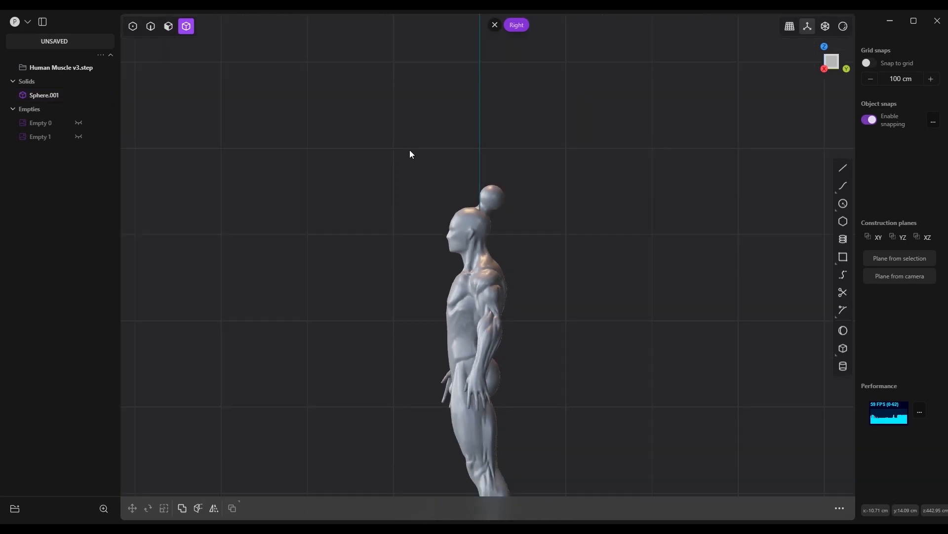
{"action": "scroll", "coordinate": [432, 267], "scroll_direction": "up", "scroll_amount": 6}
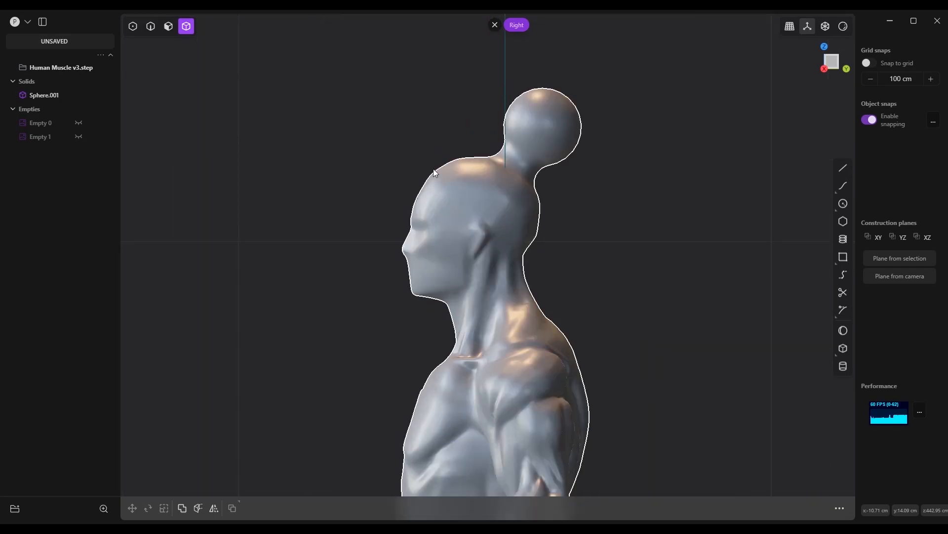
{"action": "scroll", "coordinate": [385, 111], "scroll_direction": "down", "scroll_amount": 4}
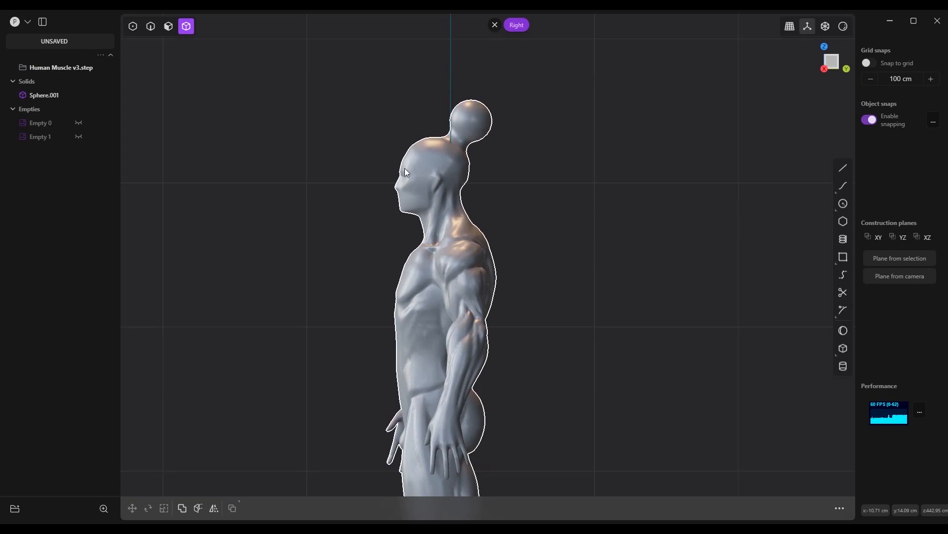
{"action": "key", "text": "KP_1"}
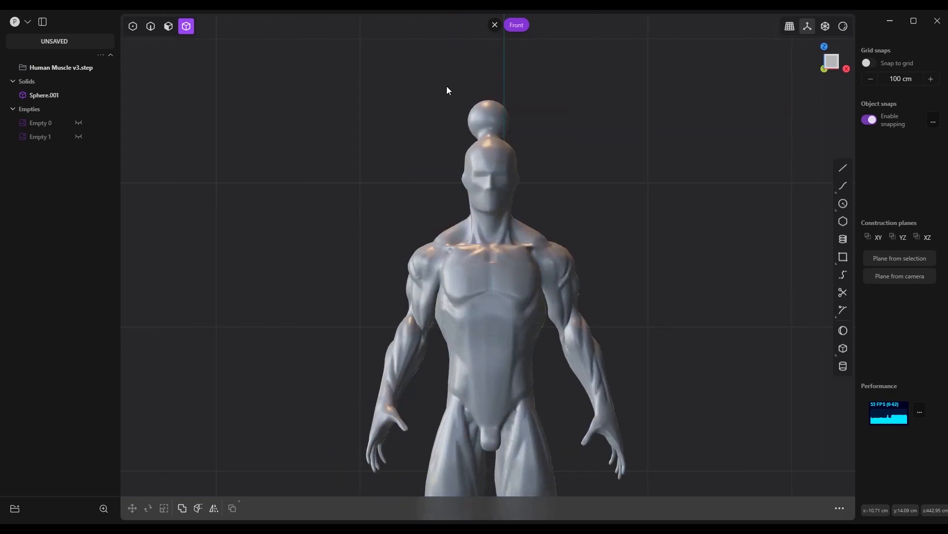
{"action": "scroll", "coordinate": [485, 84], "scroll_direction": "down", "scroll_amount": 5}
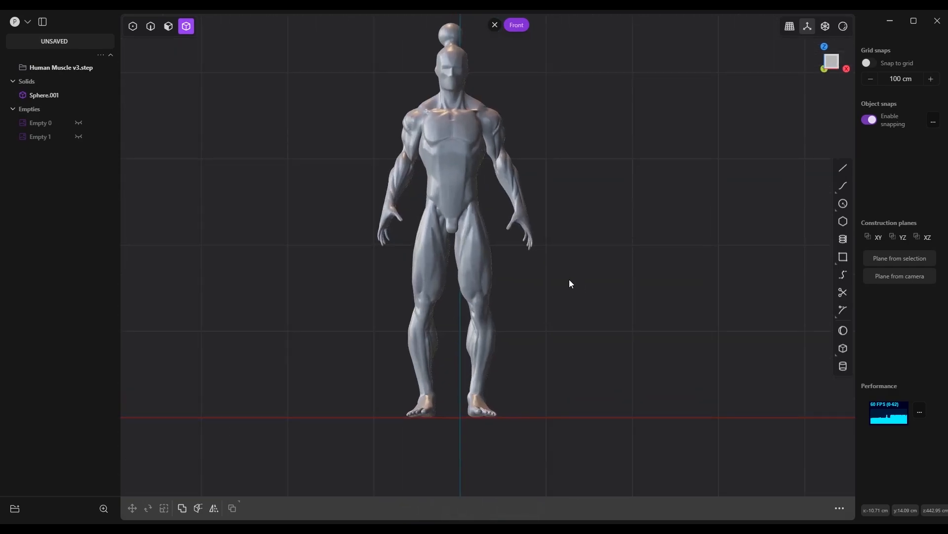
{"action": "scroll", "coordinate": [526, 62], "scroll_direction": "up", "scroll_amount": 1}
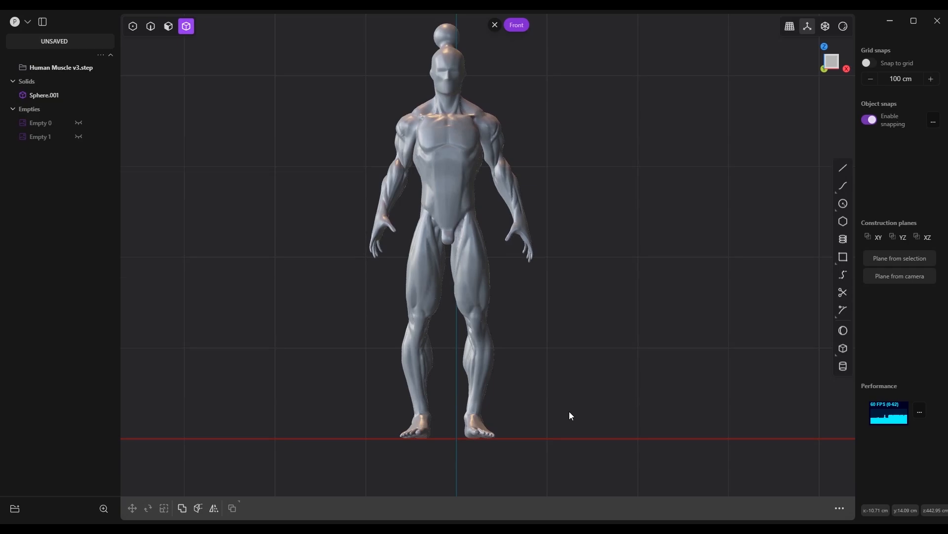
{"action": "key", "text": "b"}
{"action": "left_click", "coordinate": [583, 438]}
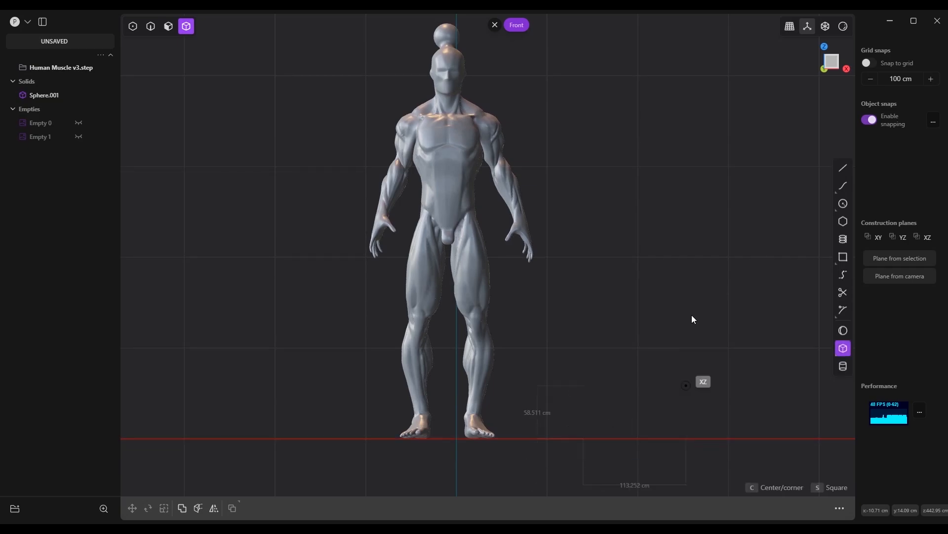
{"action": "left_click", "coordinate": [698, 277]}
Move the box about -161.7 cm along X in front of the figure and raise it to head height
{"action": "key", "text": "g"}
{"action": "left_click_drag", "start_coordinate": [670, 356], "coordinate": [524, 357]}
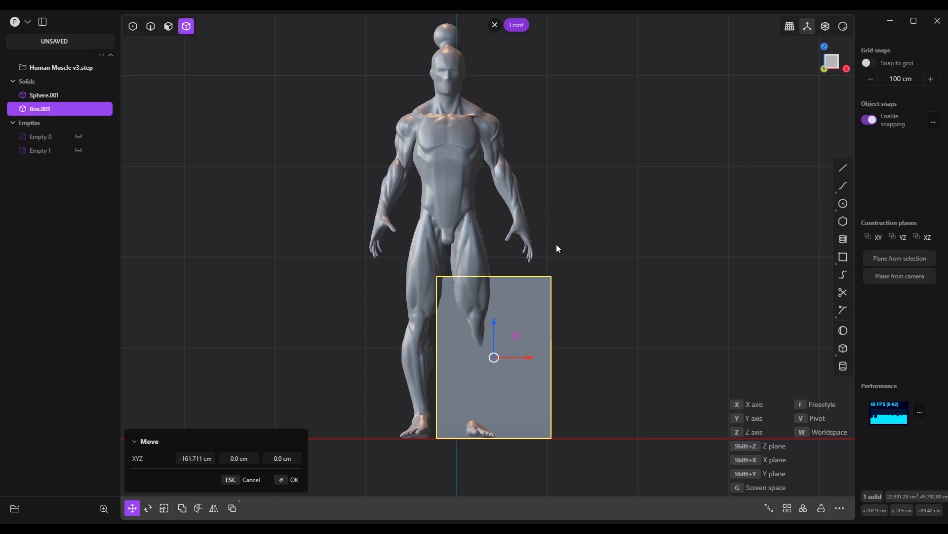
{"action": "left_click_drag", "start_coordinate": [494, 321], "coordinate": [497, 69]}
Extrude the thin box's face along Y to turn it into a deep block
{"action": "middle_click_drag", "start_coordinate": [498, 69], "coordinate": [472, 84]}
{"action": "key", "text": "e"}
{"action": "left_click", "coordinate": [470, 111]}
{"action": "left_click", "coordinate": [391, 277]}
Move the block about 257.4 cm along Y so that it sits behind the figure
{"action": "key", "text": "g"}
{"action": "key", "text": "y"}
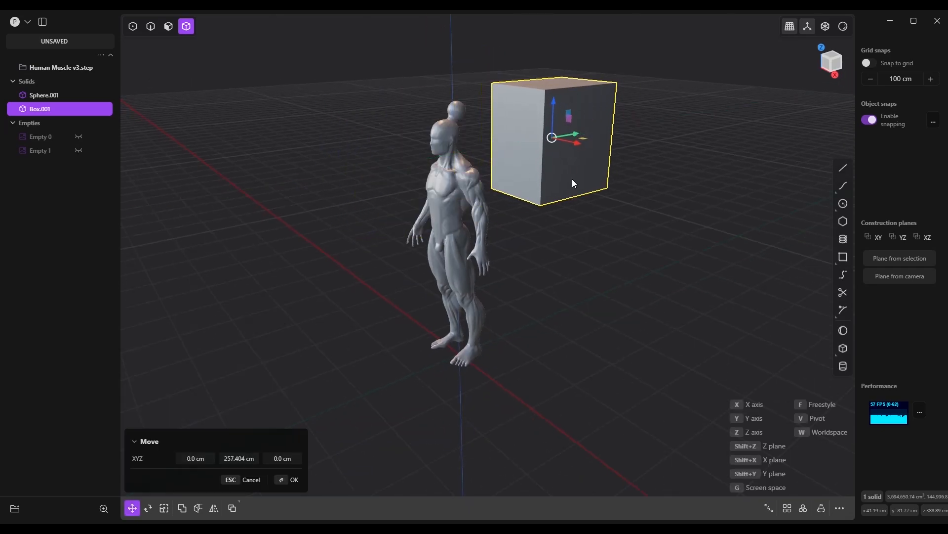
{"action": "left_click", "coordinate": [573, 174]}
Set a temporary construction plane from the block's side face and view it straight on
{"action": "key", "text": "3"}
{"action": "left_click", "coordinate": [574, 150]}
{"action": "key", "text": "o"}
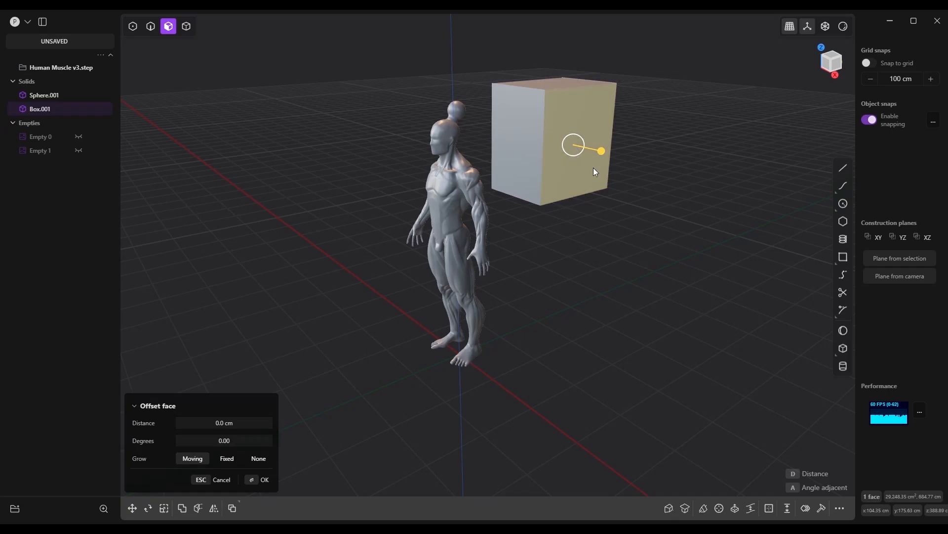
{"action": "key", "text": "space"}
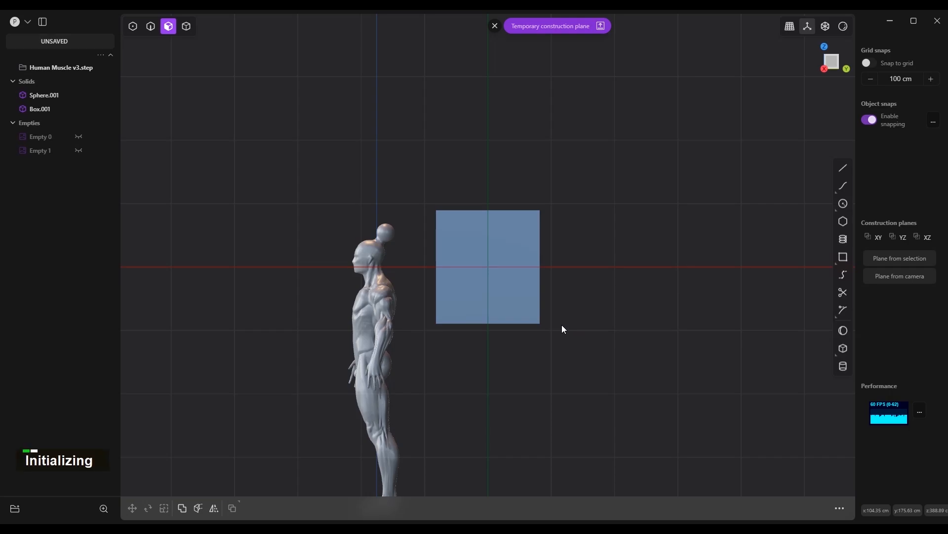
Draw a curve about 35 cm long just outside the head's profile, from the brow up over the forehead
{"action": "scroll", "coordinate": [301, 262], "scroll_direction": "up", "scroll_amount": 5}
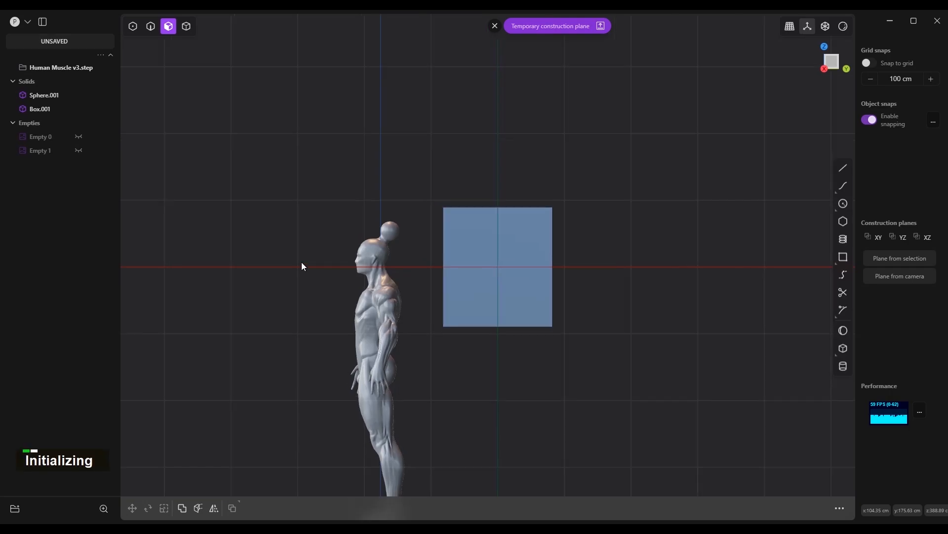
{"action": "scroll", "coordinate": [367, 239], "scroll_direction": "up", "scroll_amount": 5}
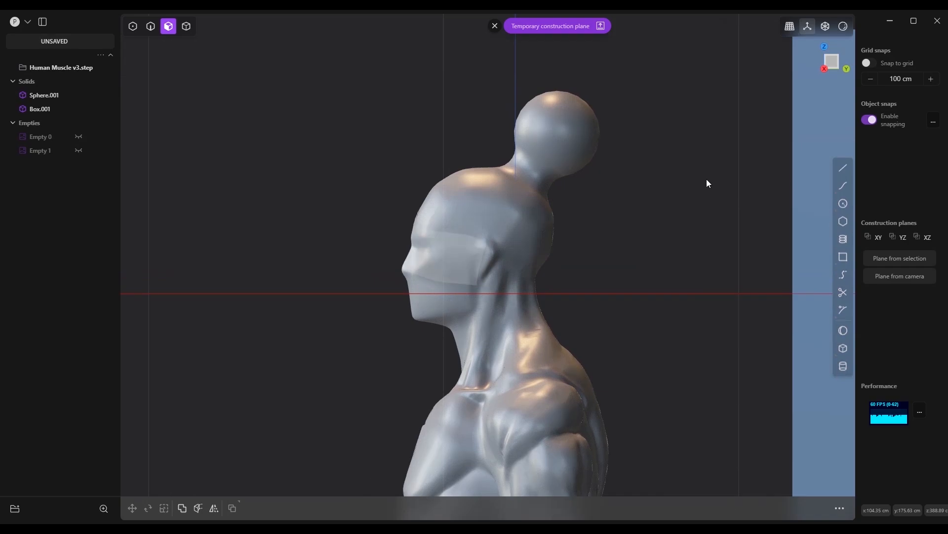
{"action": "left_click", "coordinate": [843, 185]}
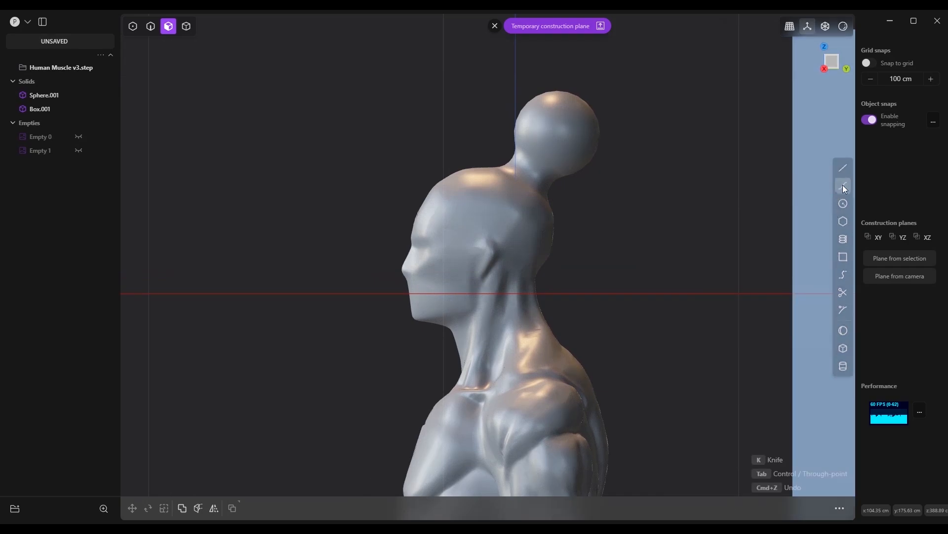
{"action": "left_click", "coordinate": [396, 242]}
{"action": "left_click", "coordinate": [450, 159]}
{"action": "right_click", "coordinate": [485, 143]}
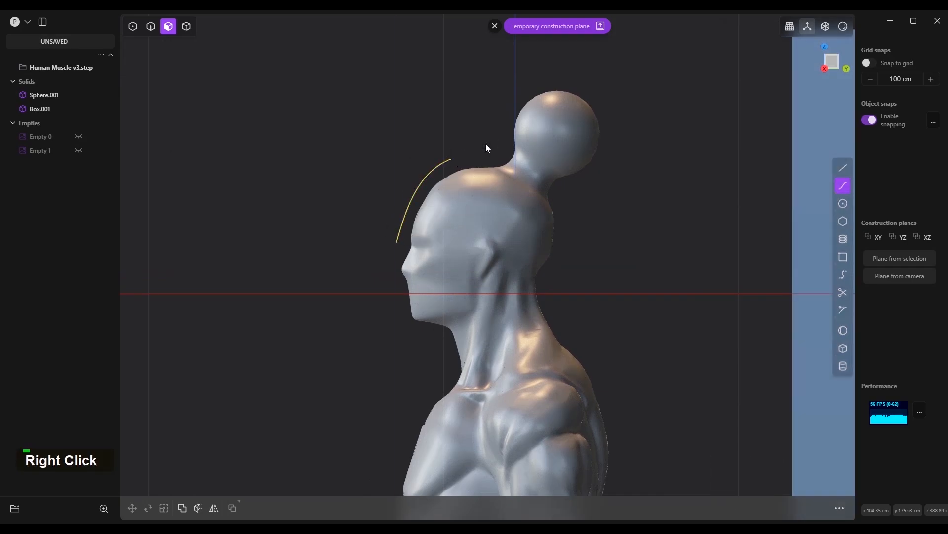
Draw a polyline from the curve's upper end around the ball behind the head and back to its brow end, closing the outline
{"action": "key", "text": "a"}
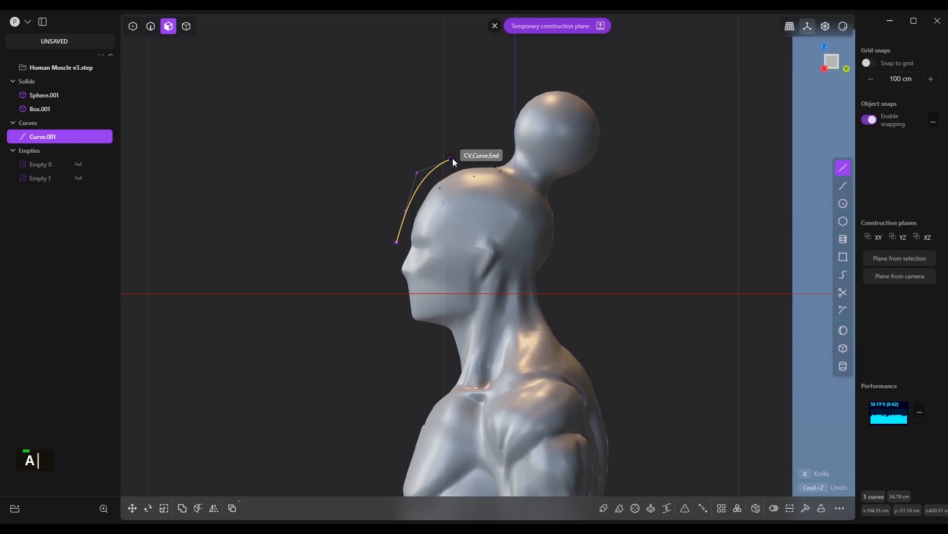
{"action": "left_click", "coordinate": [464, 133]}
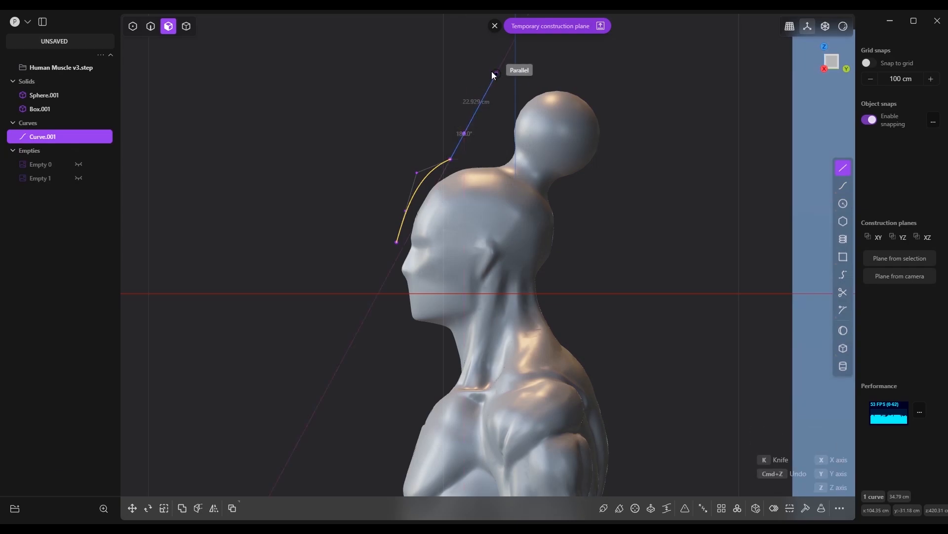
{"action": "left_click", "coordinate": [496, 74]}
{"action": "left_click", "coordinate": [576, 74]}
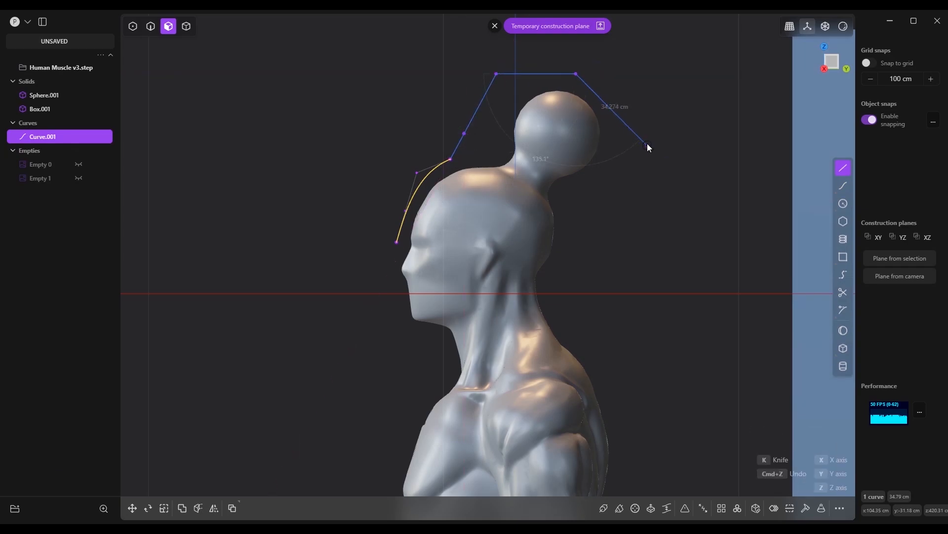
{"action": "left_click", "coordinate": [643, 128]}
{"action": "left_click", "coordinate": [642, 243]}
{"action": "left_click", "coordinate": [584, 243]}
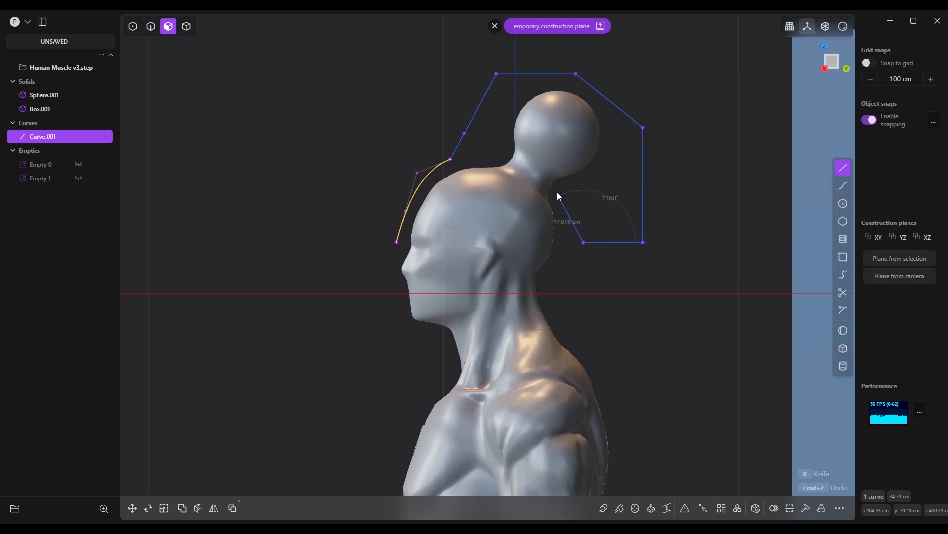
{"action": "left_click", "coordinate": [559, 196]}
{"action": "left_click", "coordinate": [482, 196]}
{"action": "left_click", "coordinate": [431, 230]}
{"action": "left_click", "coordinate": [397, 242]}
{"action": "right_click", "coordinate": [449, 150]}
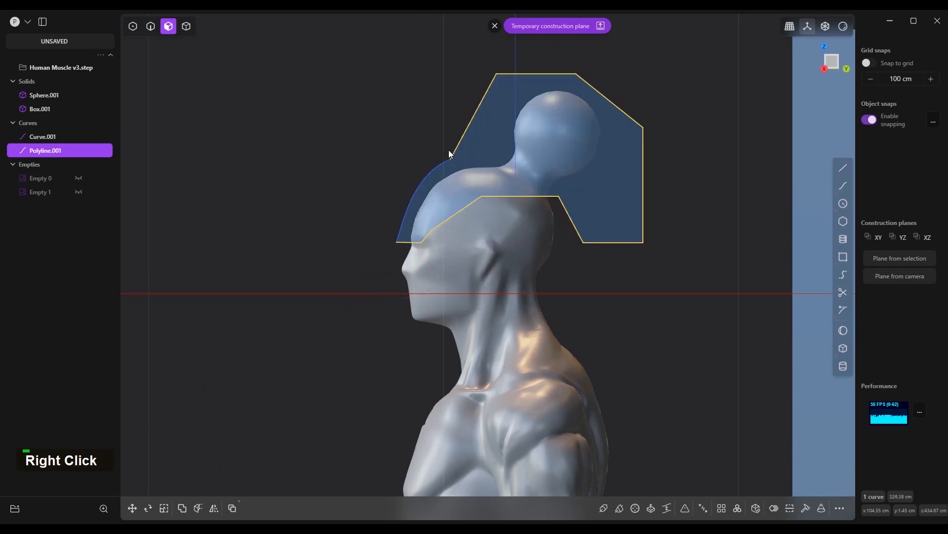
Join the forehead curve and the polyline into one closed curve
{"action": "left_click", "coordinate": [430, 173], "text": "shift"}
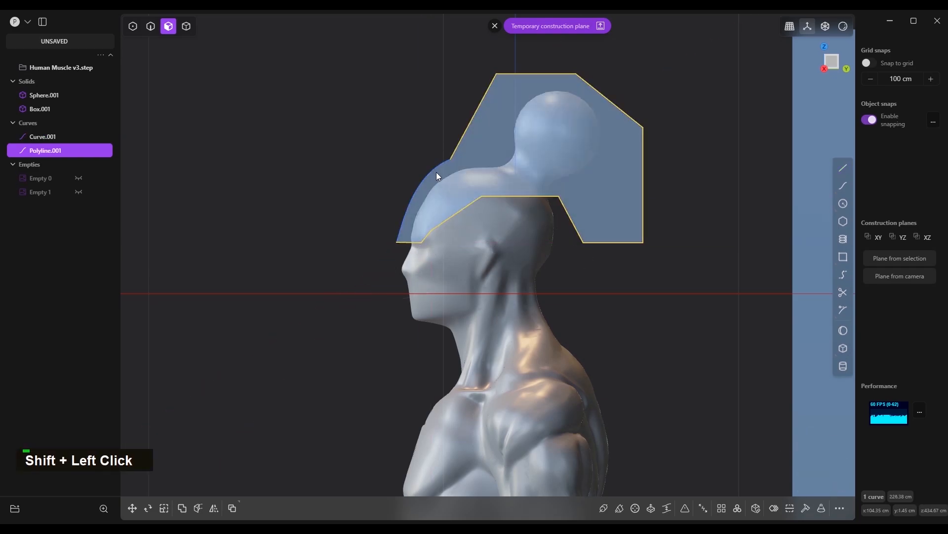
{"action": "key", "text": "2"}
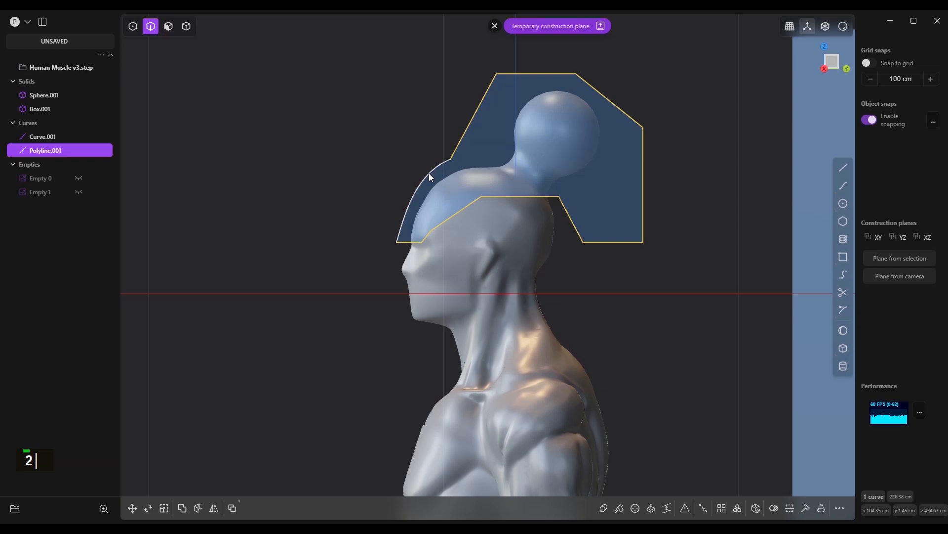
{"action": "left_click", "coordinate": [429, 174], "text": "shift"}
{"action": "key", "text": "j"}
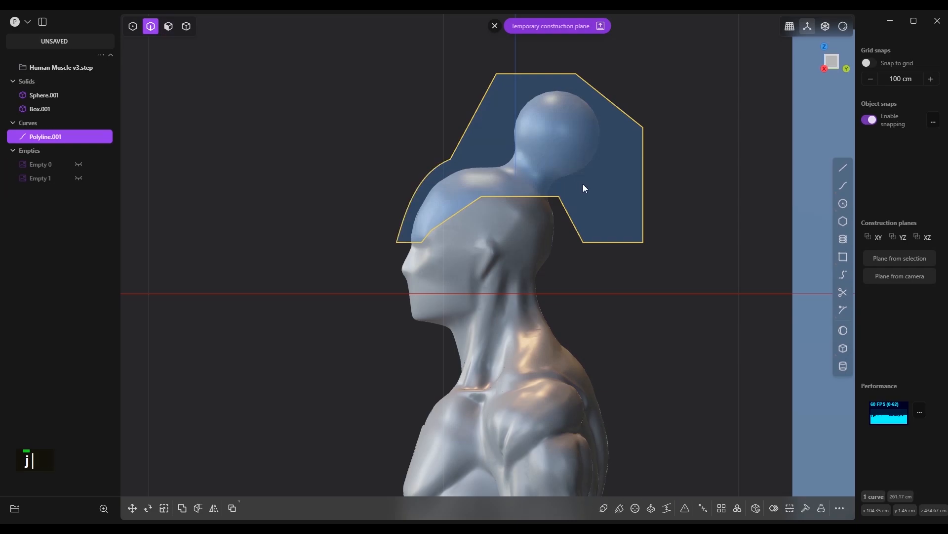
Extrude the closed curve symmetrically to both sides of its plane as a sheet
{"action": "scroll", "coordinate": [428, 164], "scroll_direction": "down", "scroll_amount": 2}
{"action": "scroll", "coordinate": [428, 164], "scroll_direction": "down", "scroll_amount": 1}
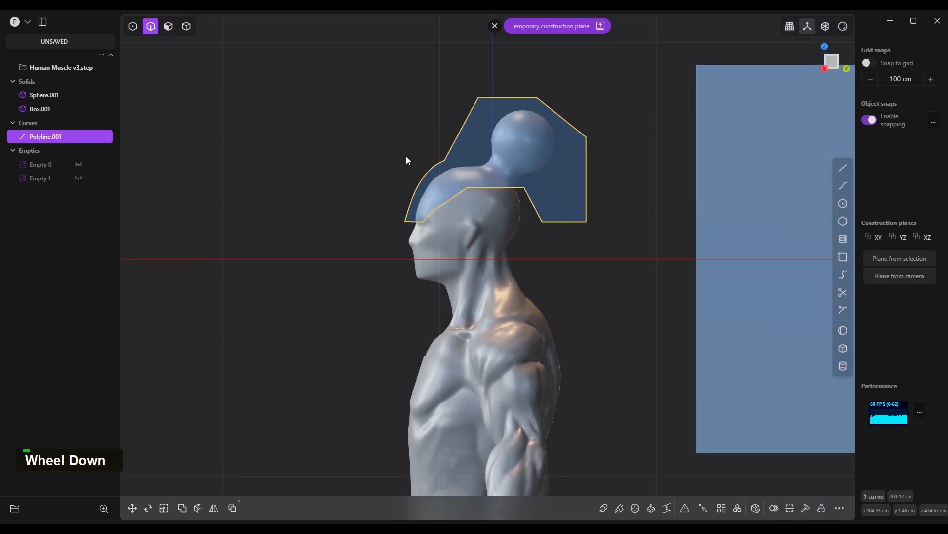
{"action": "middle_click_drag", "start_coordinate": [406, 156], "coordinate": [478, 170]}
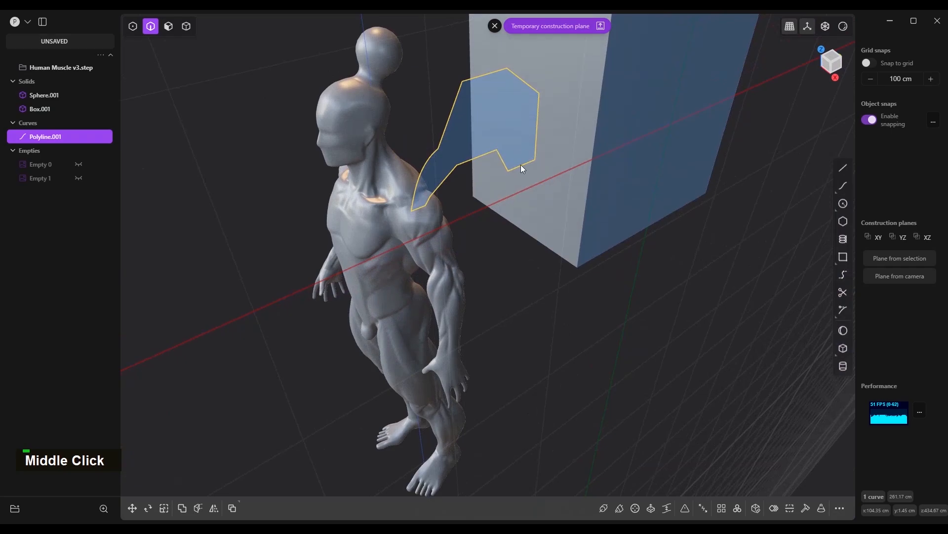
{"action": "key", "text": "e"}
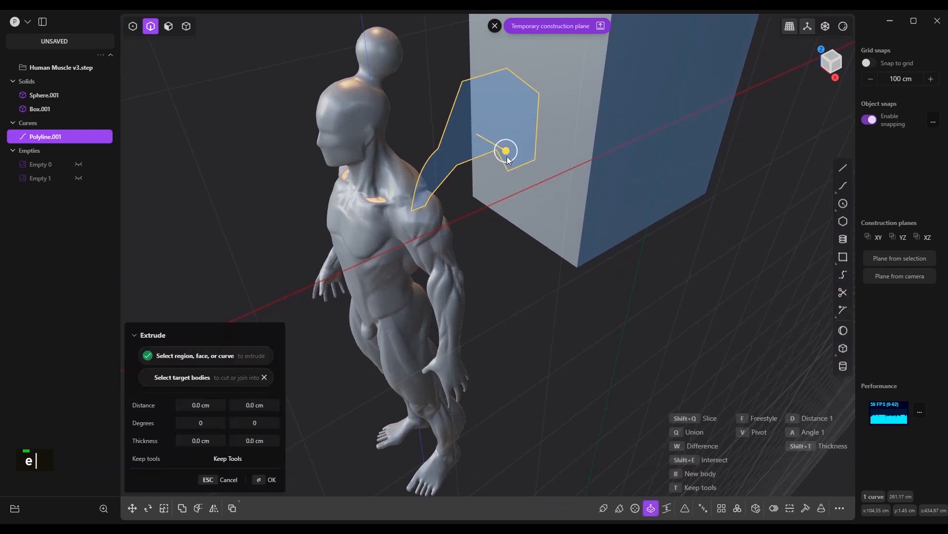
{"action": "left_click_drag", "start_coordinate": [507, 156], "coordinate": [473, 132]}
{"action": "key", "text": "Tab"}
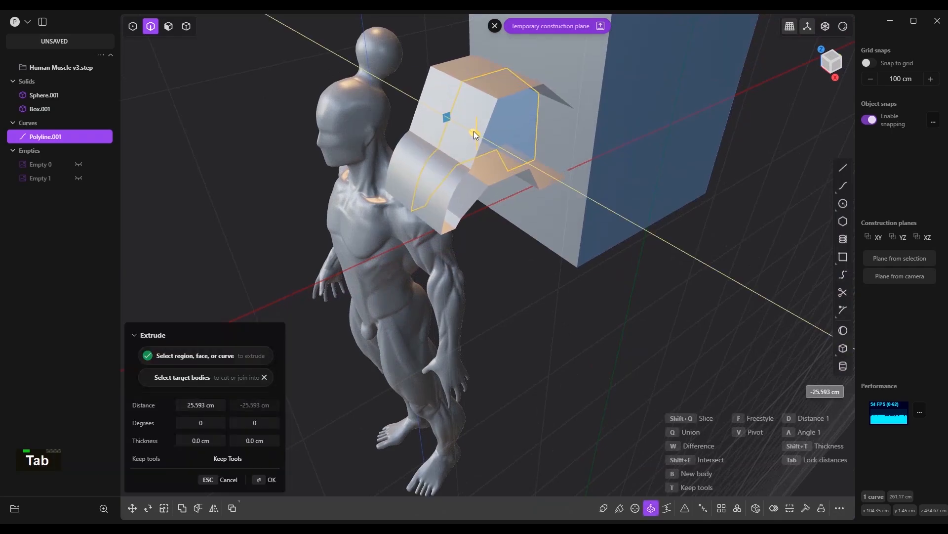
{"action": "right_click", "coordinate": [474, 131]}
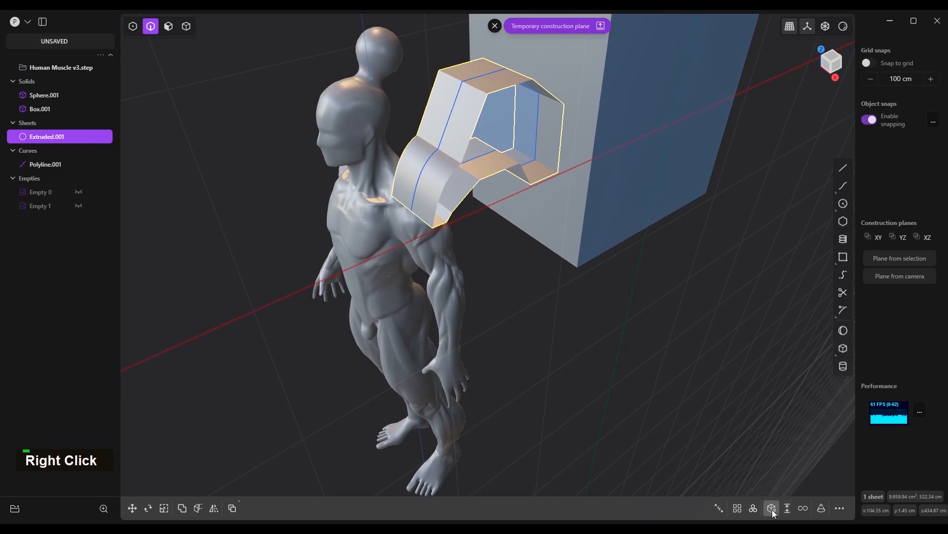
Cap the open extruded sheet into a solid and delete the leftover outline curve
{"action": "left_click", "coordinate": [772, 508]}
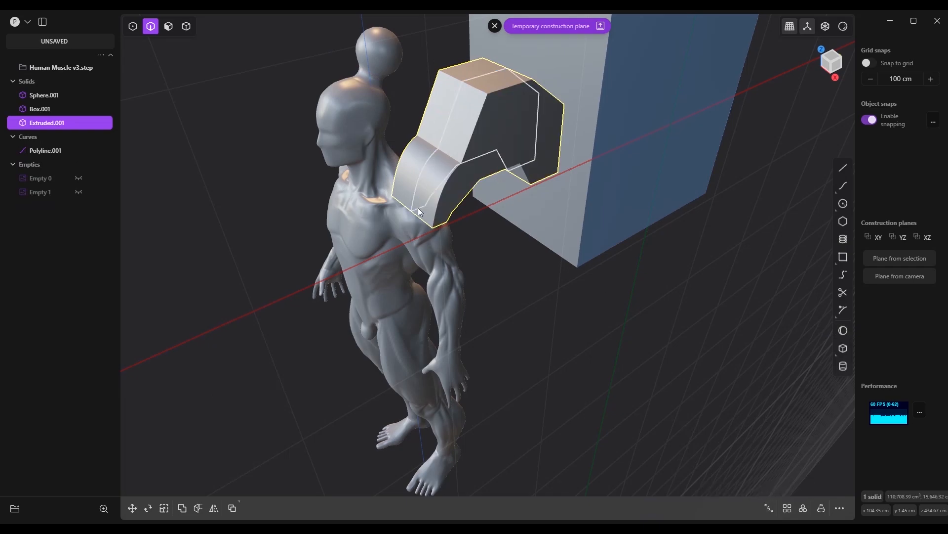
{"action": "left_click", "coordinate": [448, 123]}
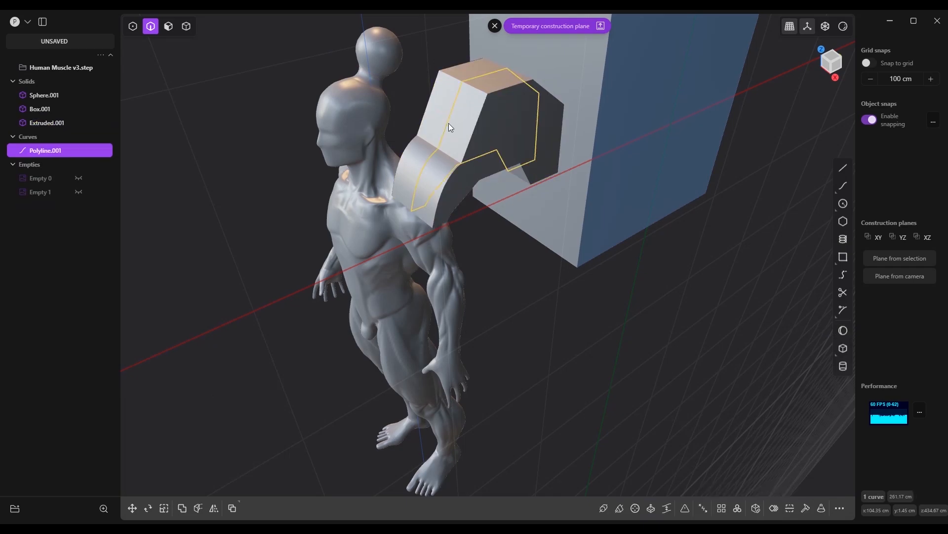
{"action": "key", "text": "x"}
Move the extruded head solid about -108.1 cm along X onto the figure's head
{"action": "key", "text": "4"}
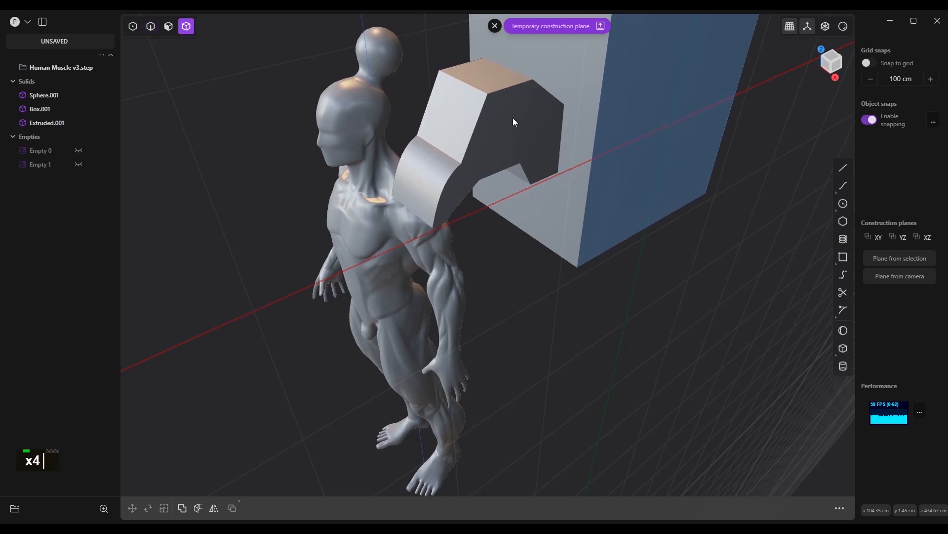
{"action": "left_click", "coordinate": [515, 120]}
{"action": "key", "text": "g"}
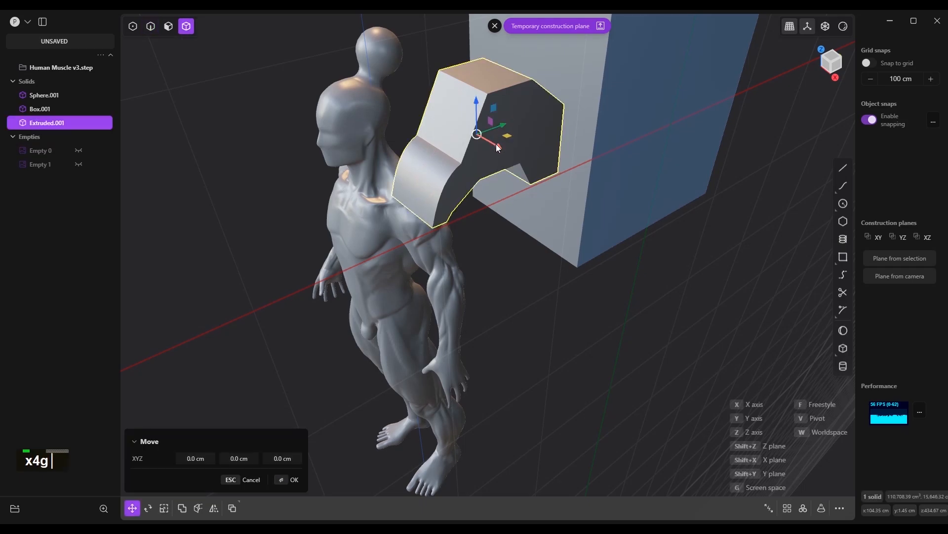
{"action": "left_click_drag", "start_coordinate": [496, 144], "coordinate": [390, 62]}
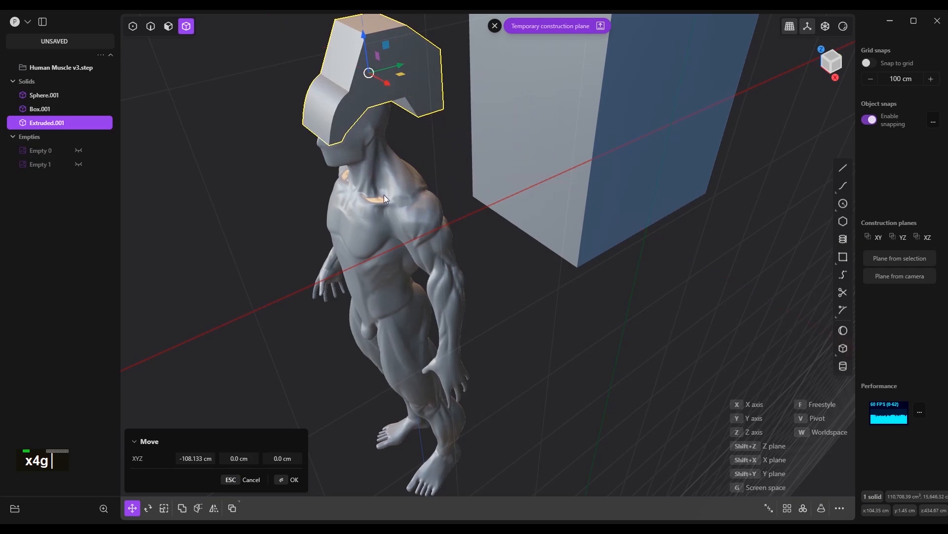
{"action": "key", "text": "1"}
{"action": "scroll", "coordinate": [619, 211], "scroll_direction": "down", "scroll_amount": 2}
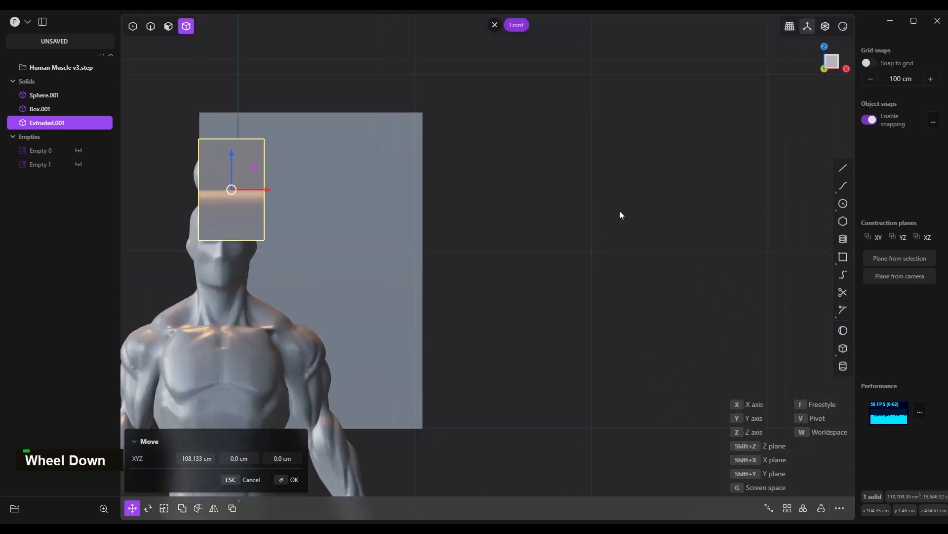
{"action": "scroll", "coordinate": [619, 212], "scroll_direction": "down", "scroll_amount": 4}
{"action": "scroll", "coordinate": [247, 196], "scroll_direction": "up", "scroll_amount": 7}
{"action": "right_click", "coordinate": [278, 189]}
Move the large box about 112 cm along X, away from the figure
{"action": "left_click", "coordinate": [506, 179]}
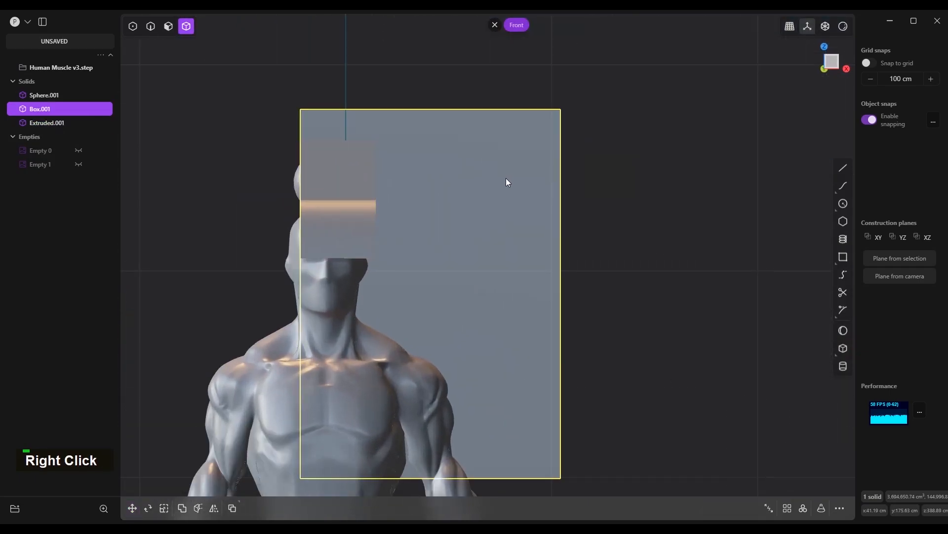
{"action": "key", "text": "g"}
{"action": "left_click_drag", "start_coordinate": [467, 293], "coordinate": [698, 268]}
{"action": "right_click", "coordinate": [446, 225]}
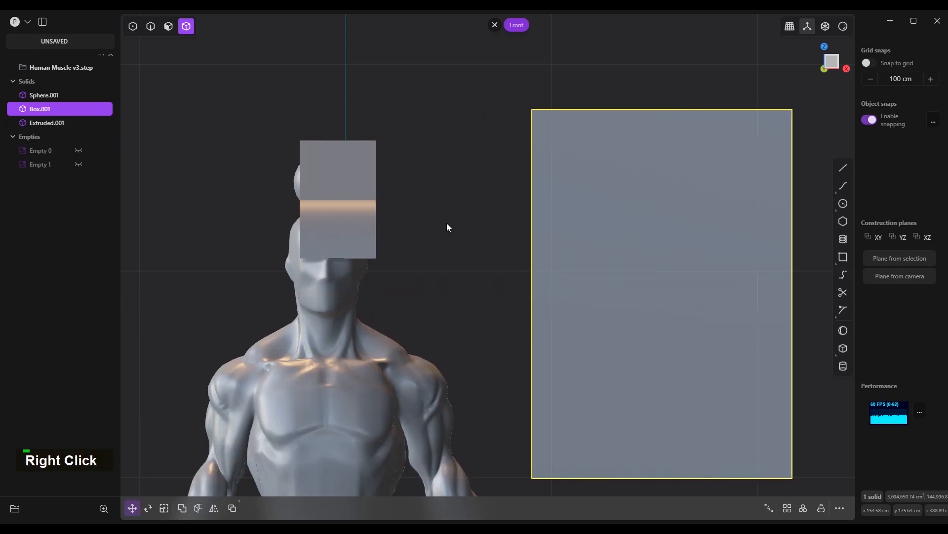
Move the extruded solid freely by about -5.57, -8.66 and -3.02 cm in X, Y and Z to centre it on the head
{"action": "key", "text": "4"}
{"action": "left_click", "coordinate": [355, 206]}
{"action": "key", "text": "g"}
{"action": "key", "text": "g"}
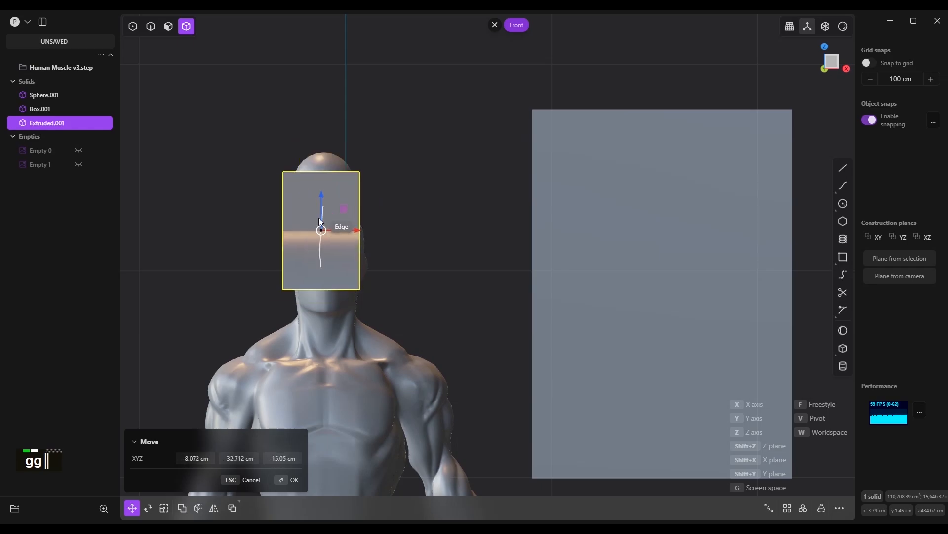
{"action": "key", "text": "ctrl"}
{"action": "left_click", "coordinate": [326, 207], "text": "ctrl"}
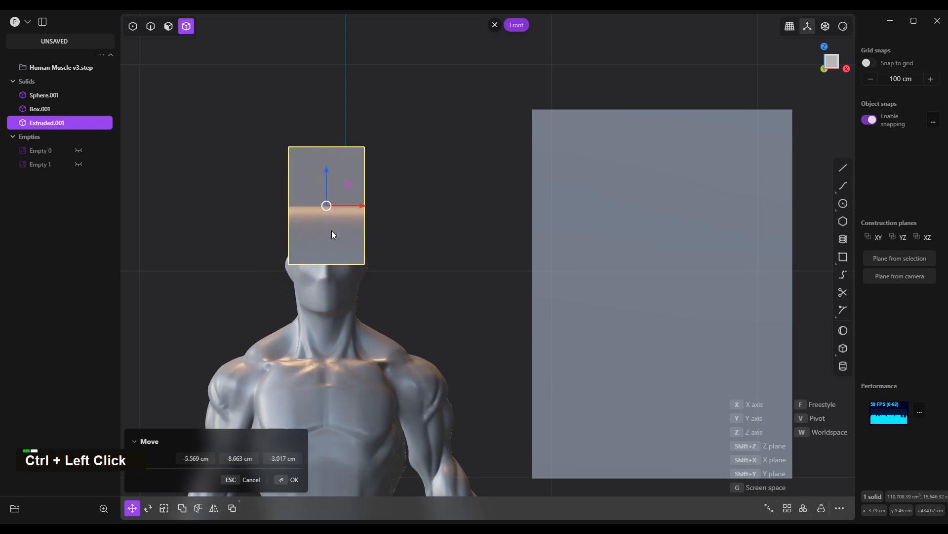
{"action": "right_click", "coordinate": [397, 271]}
In the top view, draw a polyline about 94 cm long along one side of the head solid, angling inward at its front and rear corners
{"action": "scroll", "coordinate": [398, 261], "scroll_direction": "down", "scroll_amount": 2}
{"action": "middle_click_drag", "start_coordinate": [398, 248], "coordinate": [360, 306]}
{"action": "key", "text": "7"}
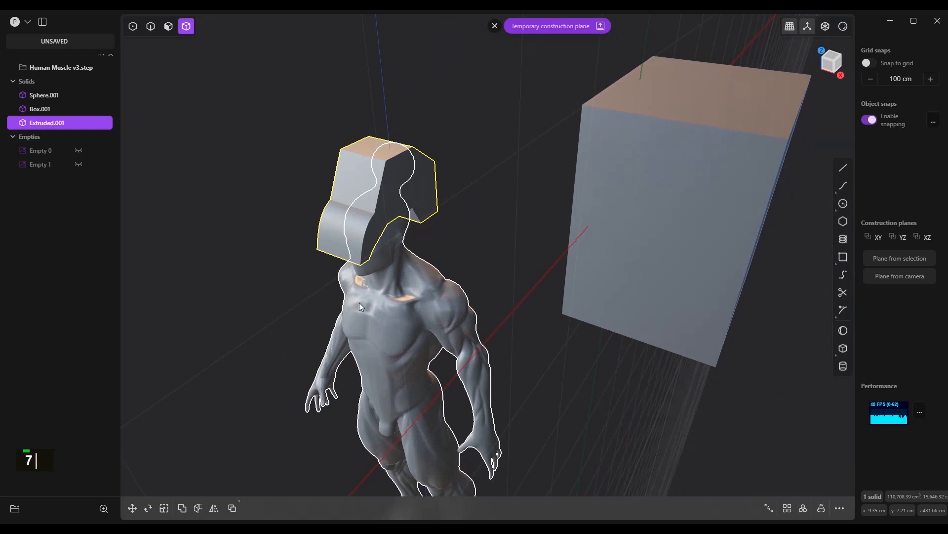
{"action": "scroll", "coordinate": [373, 262], "scroll_direction": "up", "scroll_amount": 3}
{"action": "key", "text": "l"}
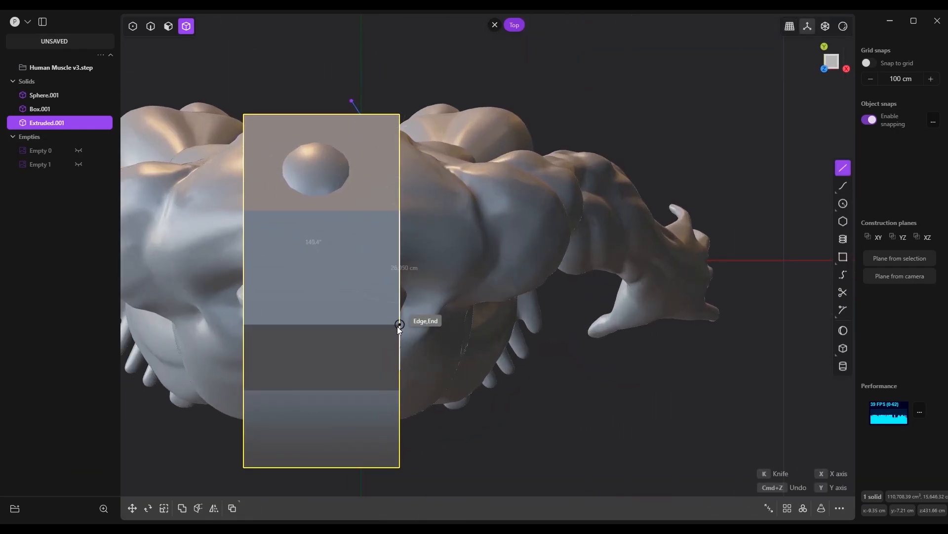
{"action": "left_click", "coordinate": [399, 380]}
{"action": "left_click", "coordinate": [383, 416]}
{"action": "left_click", "coordinate": [345, 469]}
{"action": "right_click", "coordinate": [452, 430]}
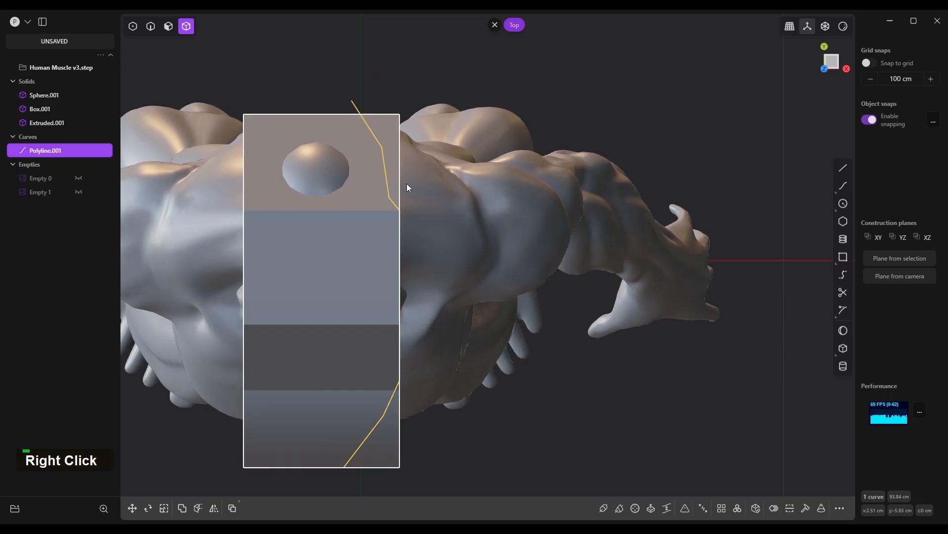
Cut the head solid with the polyline and delete the two cut-off corner pieces
{"action": "left_click", "coordinate": [389, 138]}
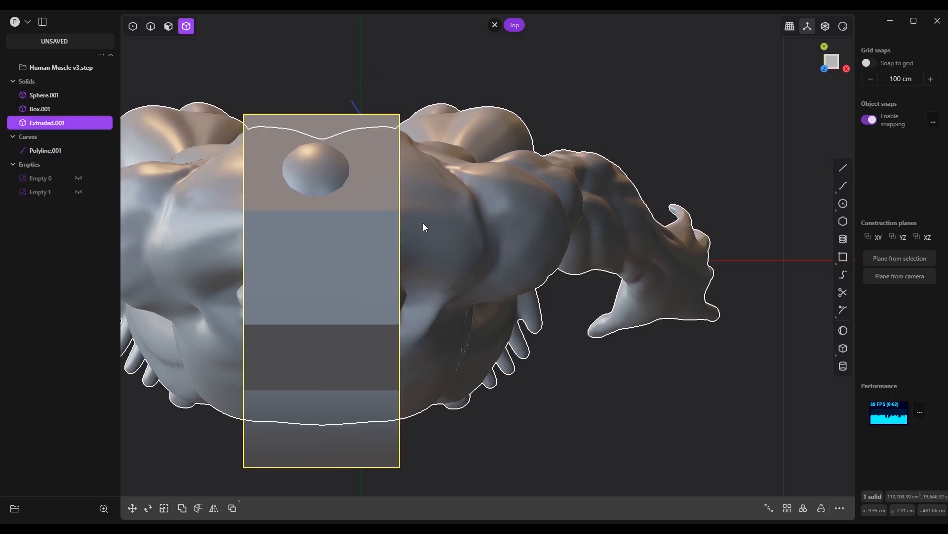
{"action": "key", "text": "c"}
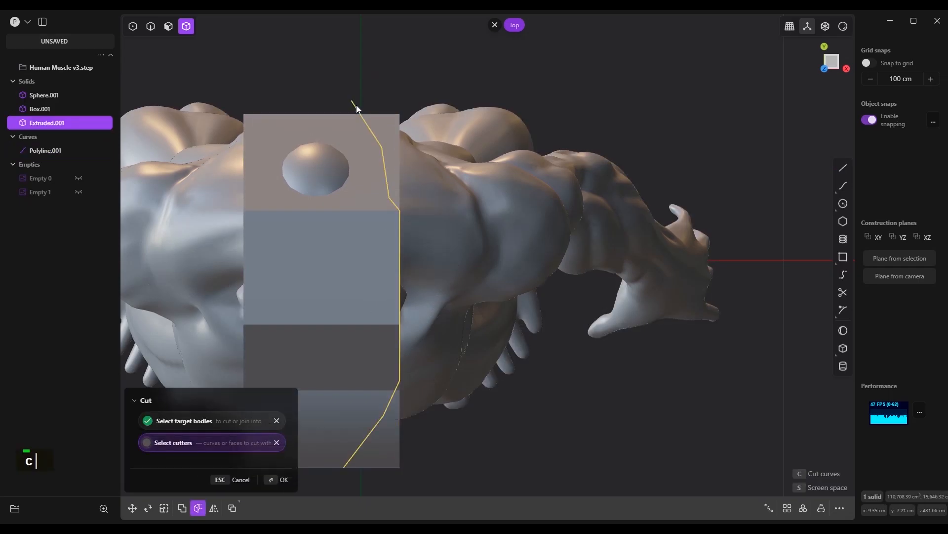
{"action": "right_click", "coordinate": [393, 147]}
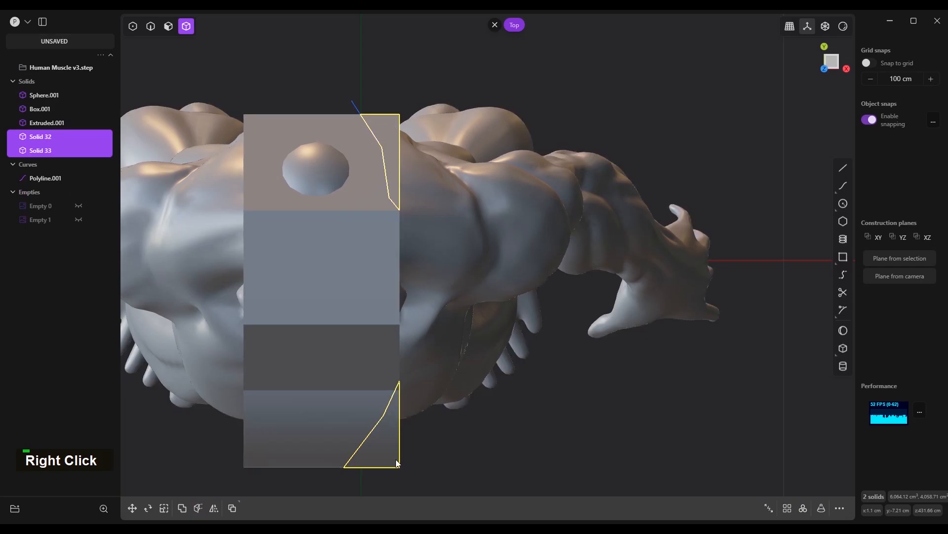
{"action": "key", "text": "x"}
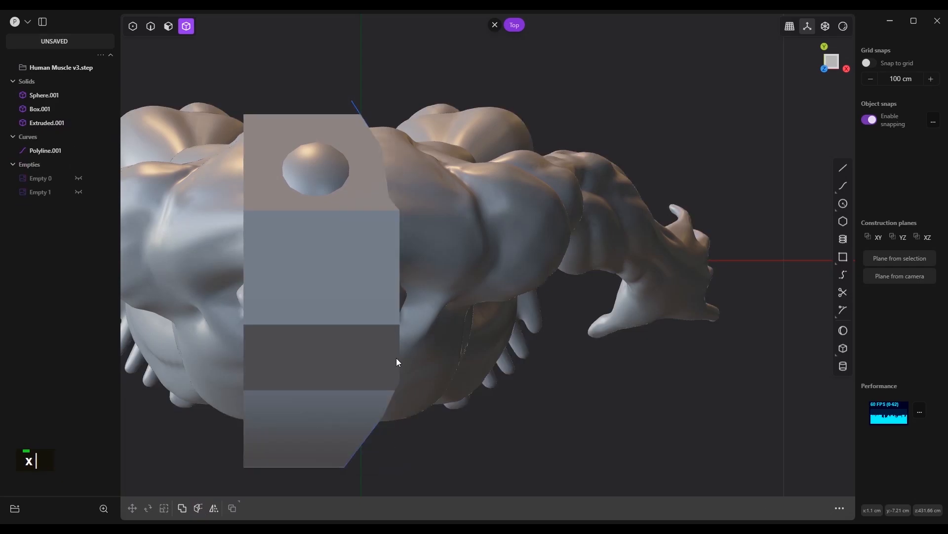
Fillet edges on the front of the head solid
{"action": "middle_click_drag", "start_coordinate": [420, 330], "coordinate": [406, 270]}
{"action": "scroll", "coordinate": [373, 373], "scroll_direction": "down", "scroll_amount": 3}
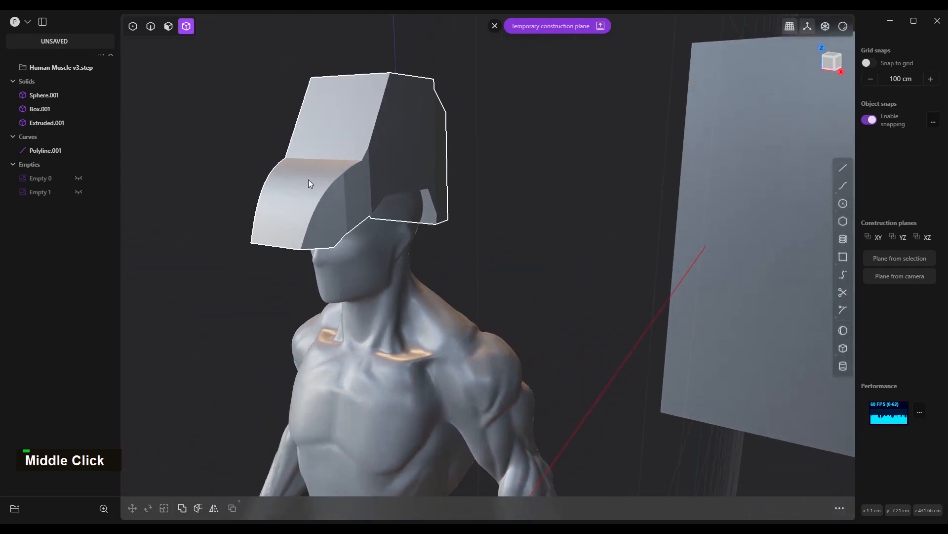
{"action": "scroll", "coordinate": [309, 179], "scroll_direction": "up", "scroll_amount": 3}
{"action": "key", "text": "2"}
{"action": "left_click_drag", "start_coordinate": [358, 146], "coordinate": [344, 89]}
{"action": "middle_click_drag", "start_coordinate": [311, 380], "coordinate": [346, 435]}
{"action": "scroll", "coordinate": [326, 393], "scroll_direction": "down", "scroll_amount": 2}
{"action": "left_click_drag", "start_coordinate": [386, 118], "coordinate": [382, 108]}
{"action": "middle_click_drag", "start_coordinate": [382, 108], "coordinate": [552, 119]}
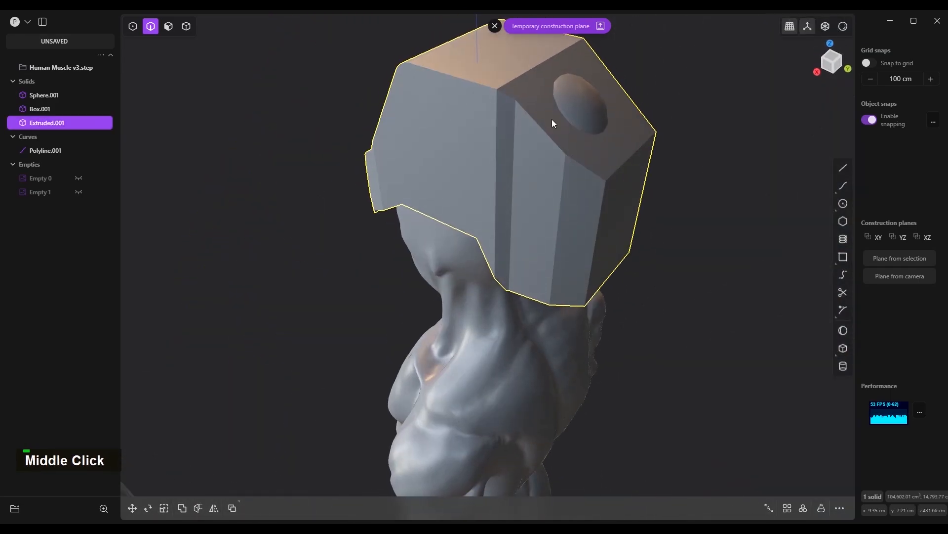
Offset the head solid's upper rear face outward until it covers the ball, and fillet the edge between that face and the top face
{"action": "key", "text": "3"}
{"action": "left_click_drag", "start_coordinate": [547, 117], "coordinate": [585, 88]}
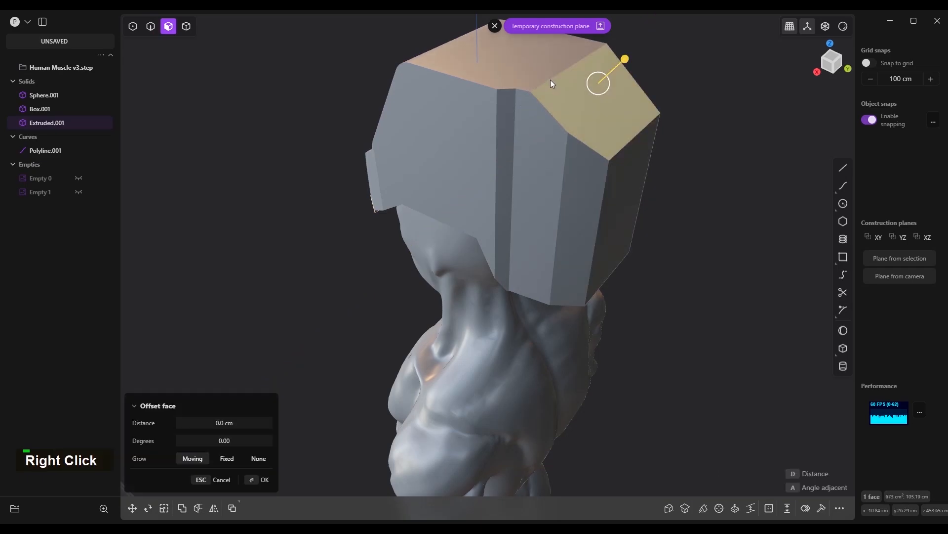
{"action": "key", "text": "2"}
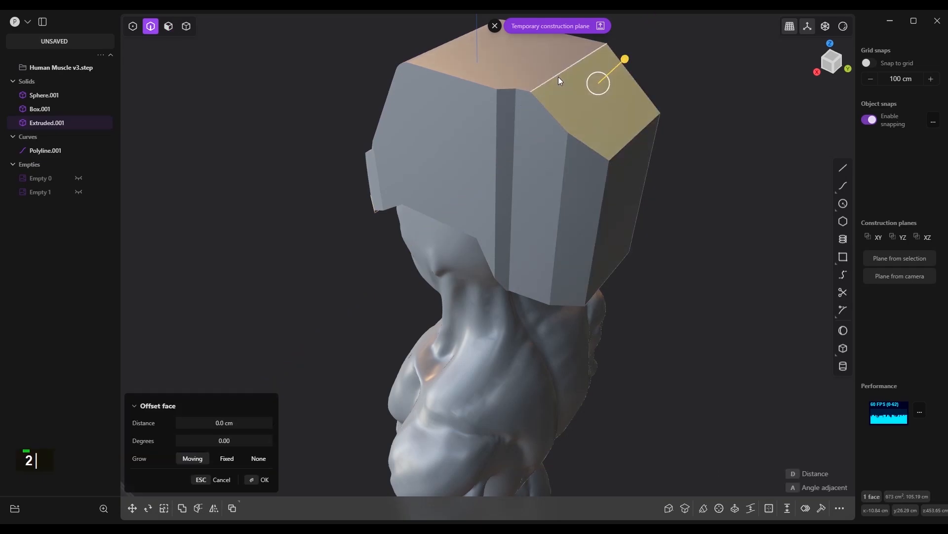
{"action": "left_click", "coordinate": [558, 75]}
{"action": "left_click_drag", "start_coordinate": [559, 75], "coordinate": [561, 60]}
{"action": "right_click", "coordinate": [562, 61]}
Fillet the vertical edges on the side of the head solid, using about 3.5 cm at the front crease
{"action": "left_click", "coordinate": [566, 151]}
{"action": "left_click_drag", "start_coordinate": [565, 151], "coordinate": [516, 182]}
{"action": "right_click", "coordinate": [513, 119]}
{"action": "right_click", "coordinate": [496, 129]}
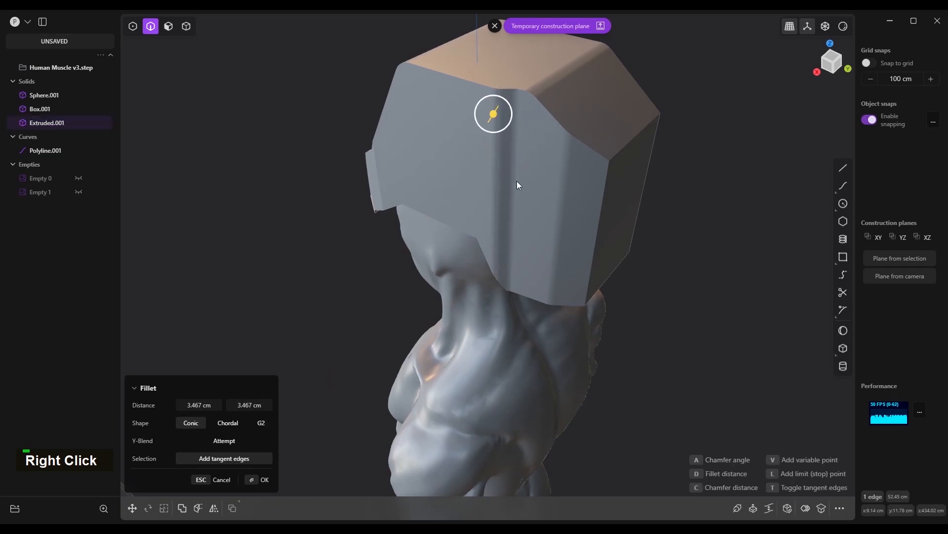
{"action": "right_click", "coordinate": [516, 183]}
Fillet the head solid's rear bottom edge and the lower rear edge of the face cutout, the latter at about 5 cm
{"action": "left_click_drag", "start_coordinate": [607, 140], "coordinate": [597, 267]}
{"action": "right_click", "coordinate": [597, 268]}
{"action": "mouse_move", "coordinate": [597, 267]}
{"action": "middle_mouse_down"}
{"action": "mouse_move", "coordinate": [579, 249]}
{"action": "mouse_move", "coordinate": [616, 260]}
{"action": "mouse_move", "coordinate": [583, 256]}
{"action": "middle_mouse_up"}
{"action": "right_click", "coordinate": [580, 249]}
{"action": "left_click", "coordinate": [502, 250]}
{"action": "left_click_drag", "start_coordinate": [503, 247], "coordinate": [506, 260]}
{"action": "right_click", "coordinate": [506, 260]}
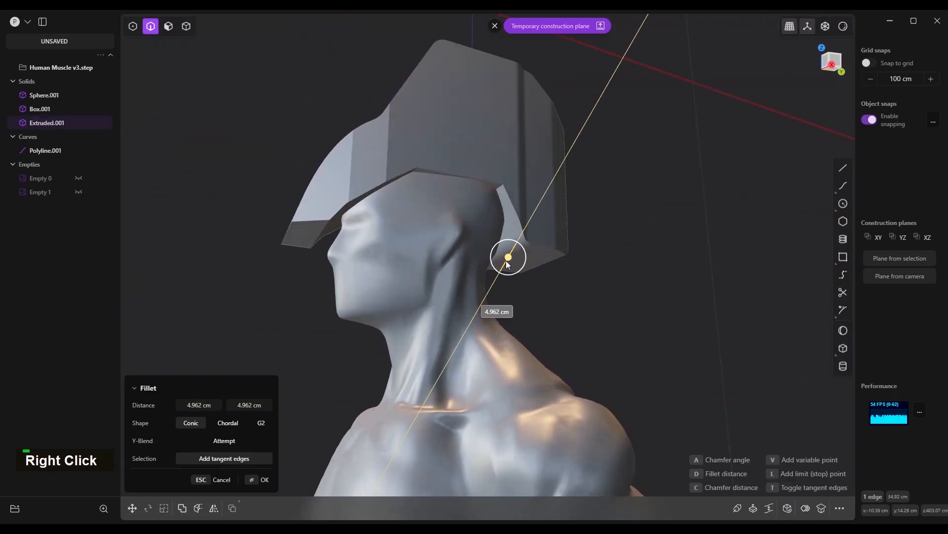
Fillet the upper corner edges of the face cutout on the underside of the head solid
{"action": "left_click_drag", "start_coordinate": [487, 185], "coordinate": [493, 198]}
{"action": "right_click", "coordinate": [493, 198]}
{"action": "middle_click_drag", "start_coordinate": [493, 199], "coordinate": [444, 168]}
{"action": "left_click_drag", "start_coordinate": [451, 168], "coordinate": [443, 252]}
{"action": "right_click", "coordinate": [443, 253]}
Try a fillet on the lower front of the head solid and undo it
{"action": "left_click_drag", "start_coordinate": [334, 256], "coordinate": [395, 249]}
{"action": "right_click", "coordinate": [395, 250]}
{"action": "middle_click_drag", "start_coordinate": [395, 249], "coordinate": [274, 235]}
{"action": "key", "text": "ctrl+z"}
{"action": "key", "text": "ctrl+z"}
{"action": "key", "text": "ctrl+z"}
{"action": "key", "text": "ctrl+z"}
Extrude the head solid's front lower face about 15.2 cm downward, slanting back toward the chin
{"action": "key", "text": "3"}
{"action": "left_click", "coordinate": [271, 230]}
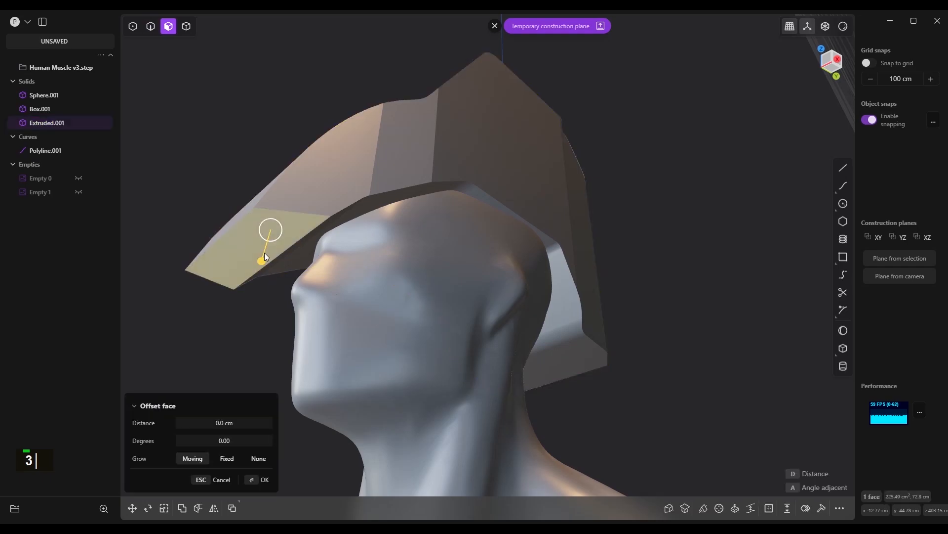
{"action": "key", "text": "Escape"}
{"action": "key", "text": "KP_3"}
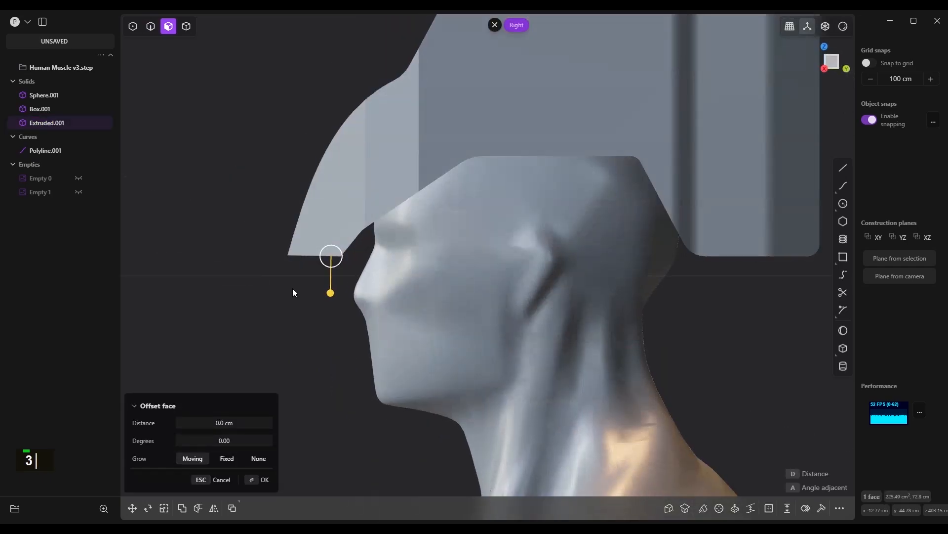
{"action": "key", "text": "e"}
{"action": "left_click_drag", "start_coordinate": [314, 303], "coordinate": [330, 450]}
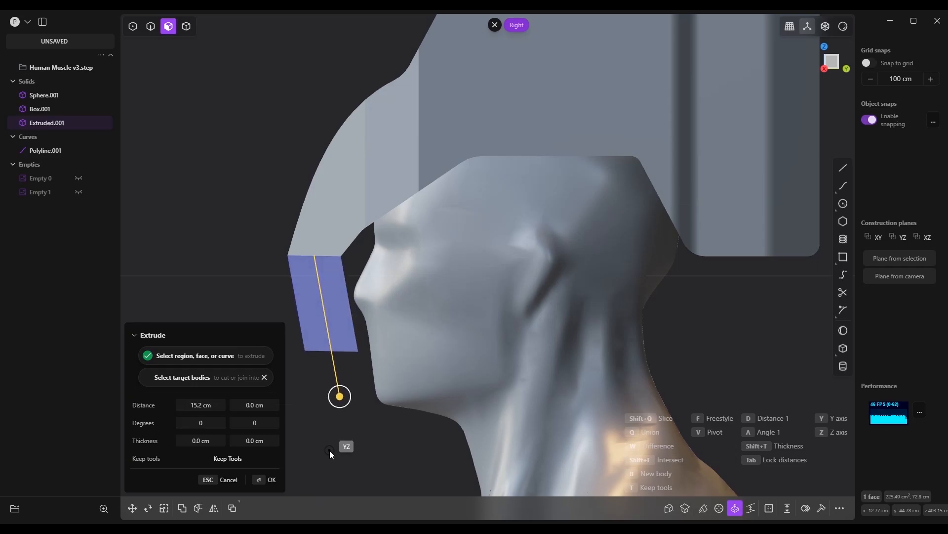
{"action": "right_click", "coordinate": [387, 425]}
Fillet the inner edge where the chin extension meets the face cutout, with a distance of about 4.8 cm
{"action": "scroll", "coordinate": [354, 262], "scroll_direction": "down", "scroll_amount": 2}
{"action": "middle_click_drag", "start_coordinate": [354, 262], "coordinate": [432, 295]}
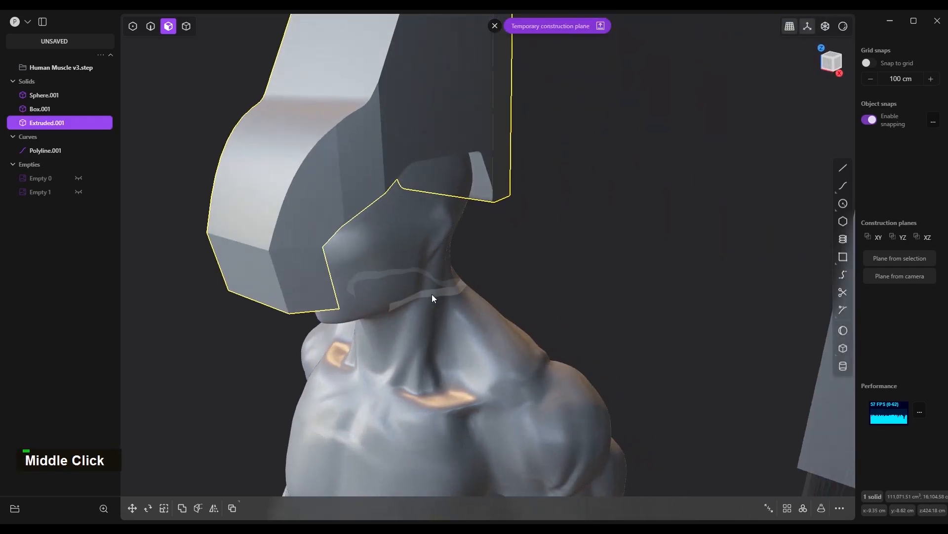
{"action": "scroll", "coordinate": [562, 145], "scroll_direction": "down", "scroll_amount": 5}
{"action": "middle_click_drag", "start_coordinate": [451, 211], "coordinate": [366, 178]}
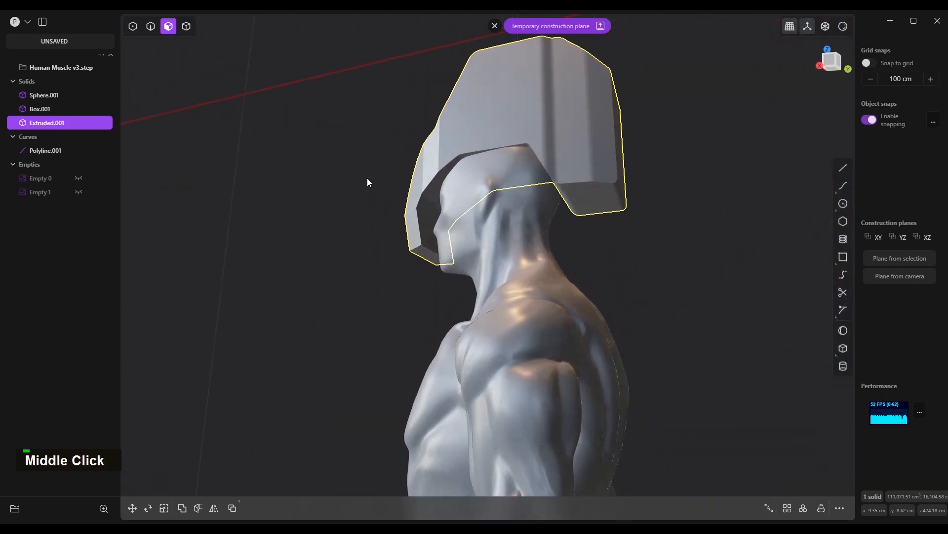
{"action": "scroll", "coordinate": [445, 226], "scroll_direction": "up", "scroll_amount": 5}
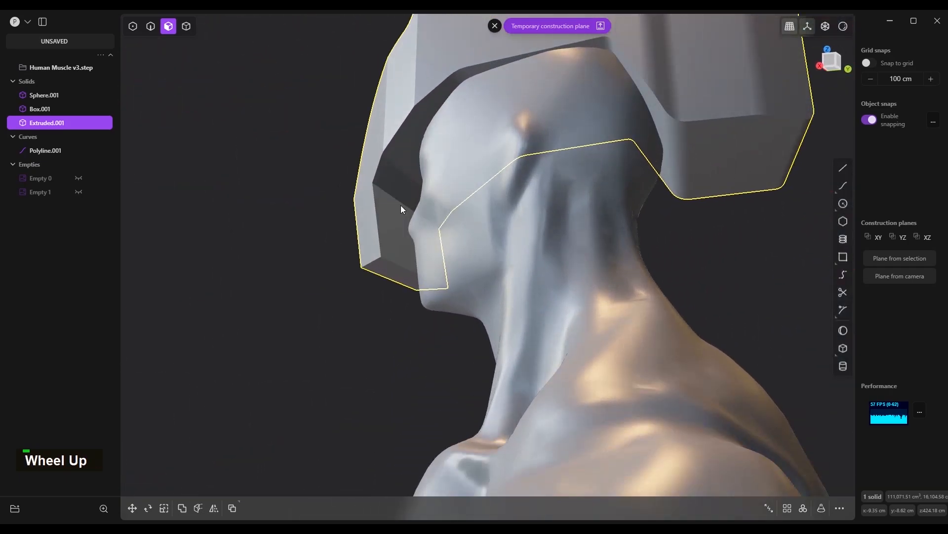
{"action": "key", "text": "2"}
{"action": "double_click", "coordinate": [401, 204]}
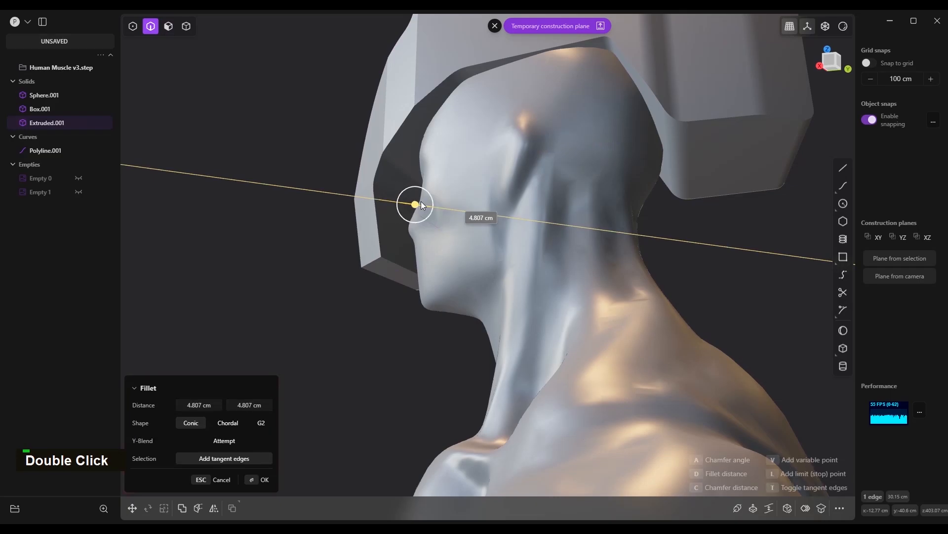
{"action": "right_click", "coordinate": [406, 168]}
In the front view, offset the head solid's flat outer side face inward about 18.1 cm to the middle of the head
{"action": "middle_click_drag", "start_coordinate": [407, 169], "coordinate": [562, 269]}
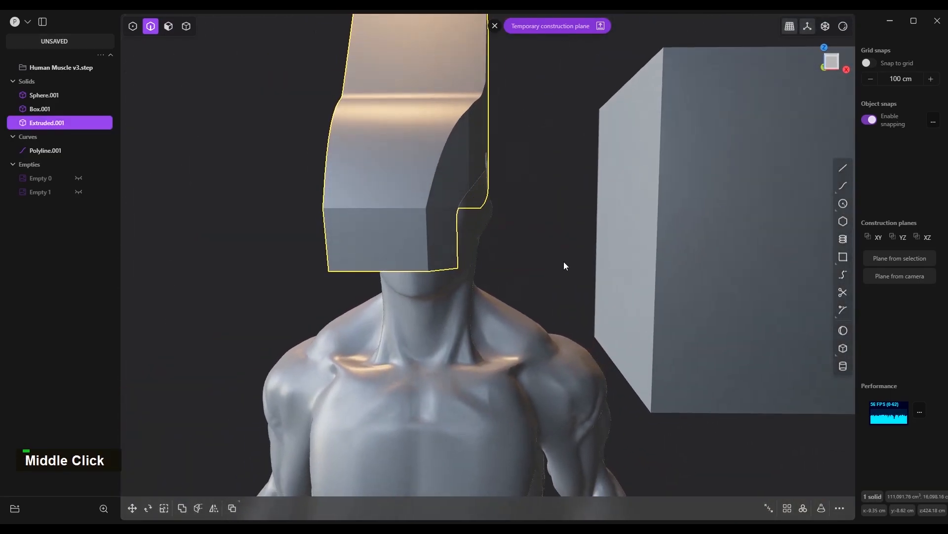
{"action": "key", "text": "KP_1"}
{"action": "scroll", "coordinate": [411, 264], "scroll_direction": "down", "scroll_amount": 3}
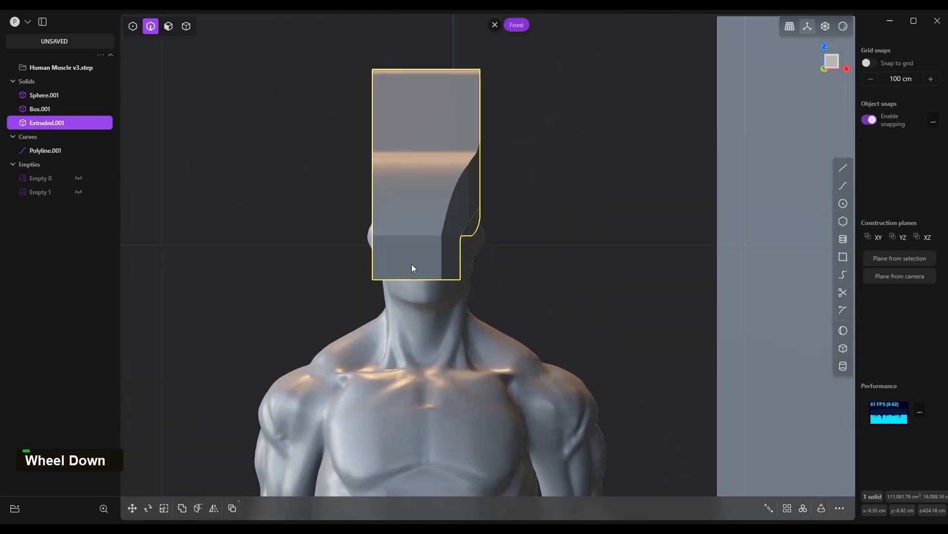
{"action": "middle_click_drag", "start_coordinate": [411, 264], "coordinate": [451, 283]}
{"action": "key", "text": "3"}
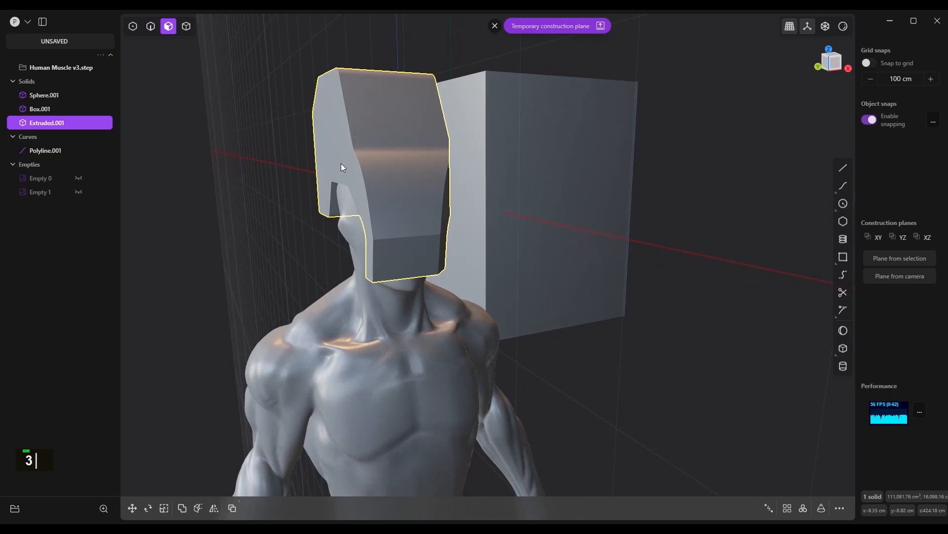
{"action": "double_click", "coordinate": [341, 163]}
{"action": "key", "text": "KP_1"}
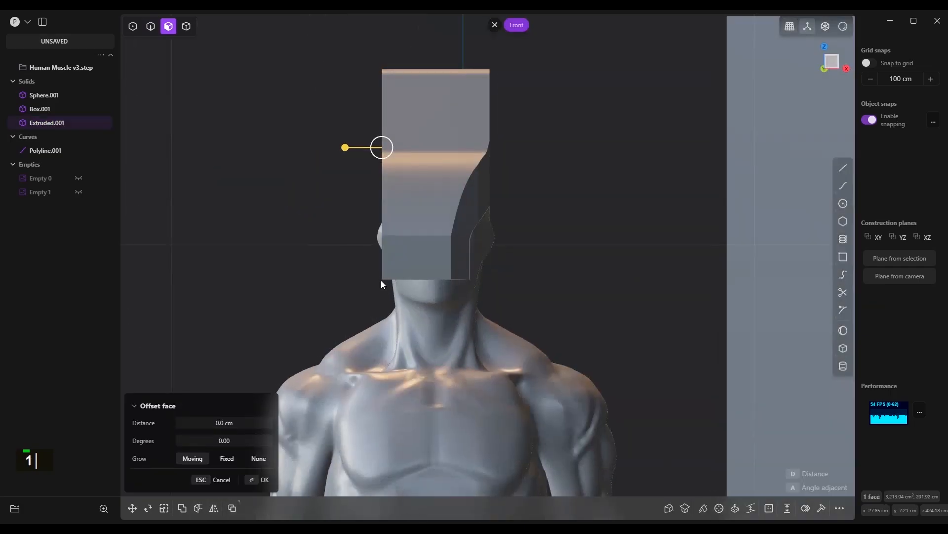
{"action": "left_click_drag", "start_coordinate": [345, 150], "coordinate": [398, 149]}
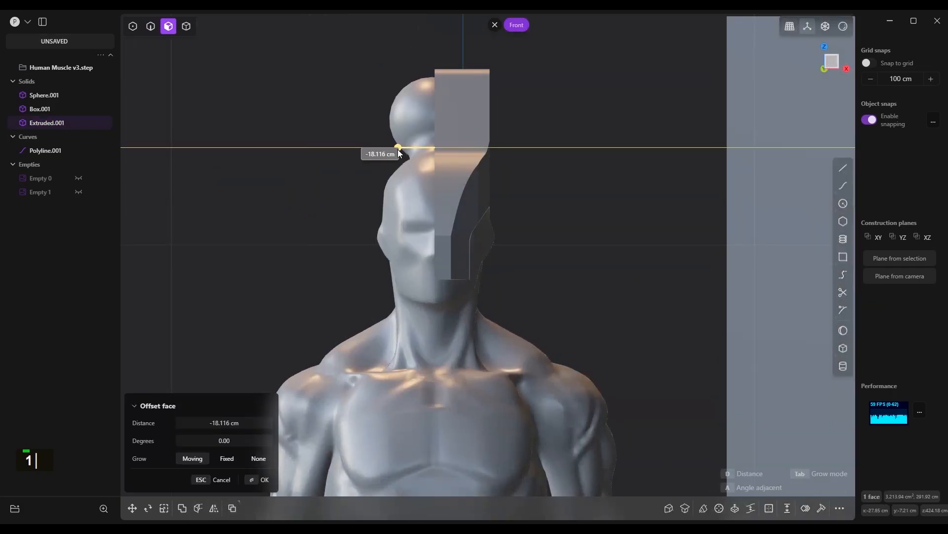
{"action": "right_click", "coordinate": [470, 326]}
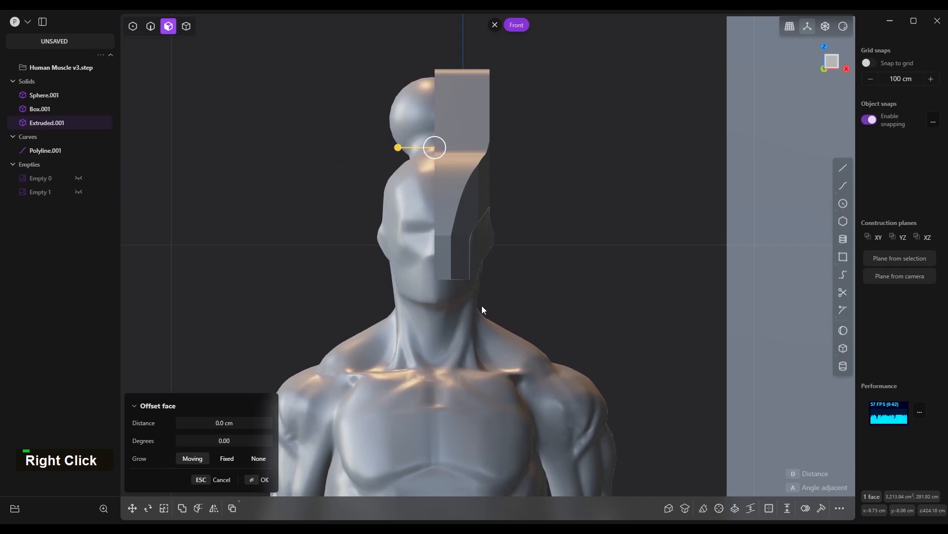
Mirror the half head solid across the middle of the head to form one full-width solid, slicing down the mirror plane
{"action": "scroll", "coordinate": [479, 319], "scroll_direction": "down", "scroll_amount": 1}
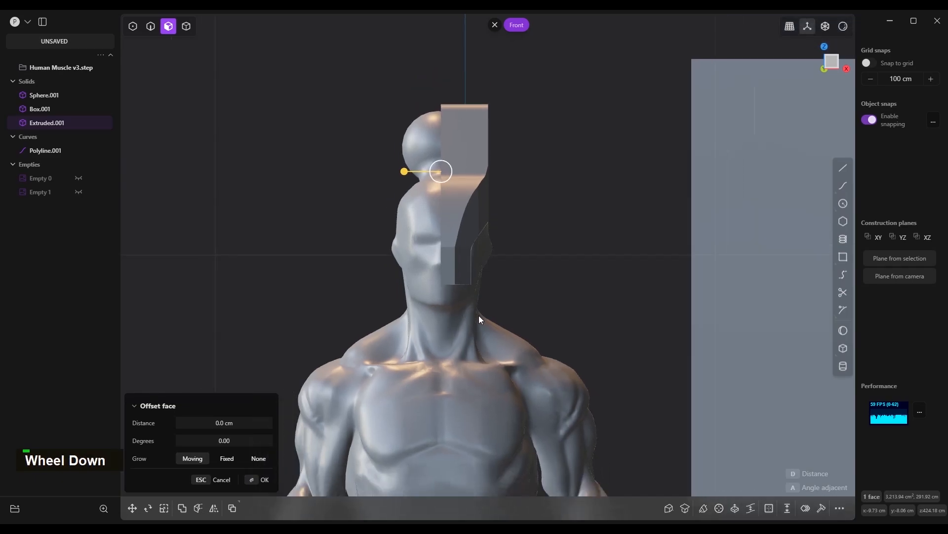
{"action": "right_click", "coordinate": [437, 324]}
{"action": "key", "text": "4"}
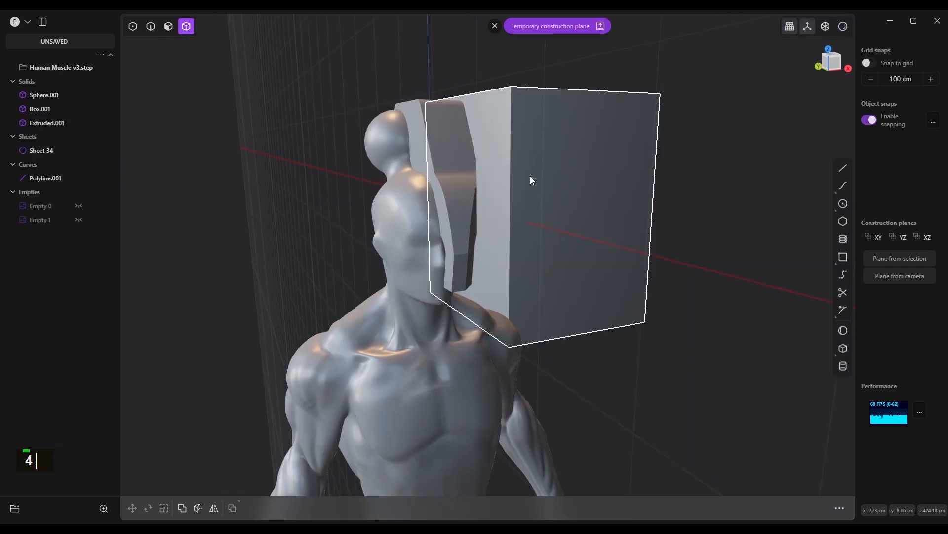
{"action": "key", "text": "ctrl+z"}
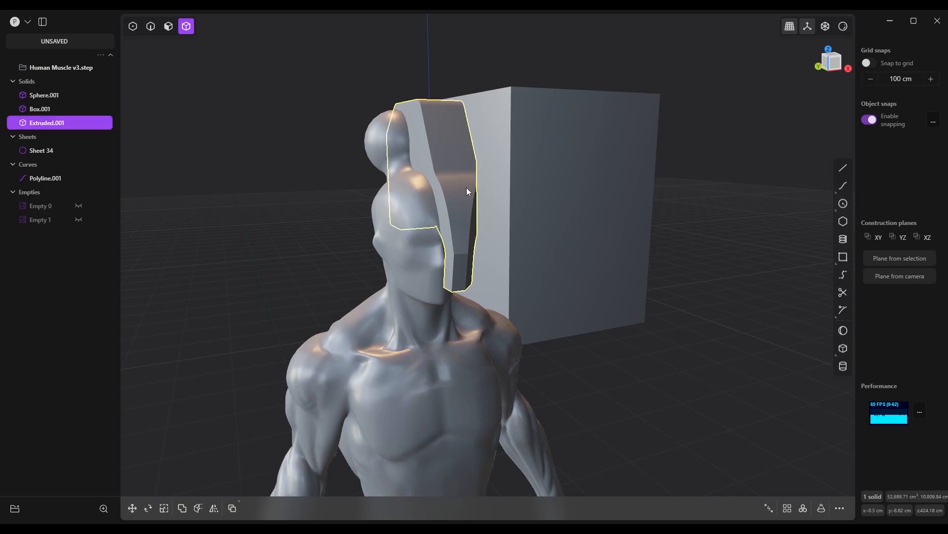
{"action": "key", "text": "alt+x"}
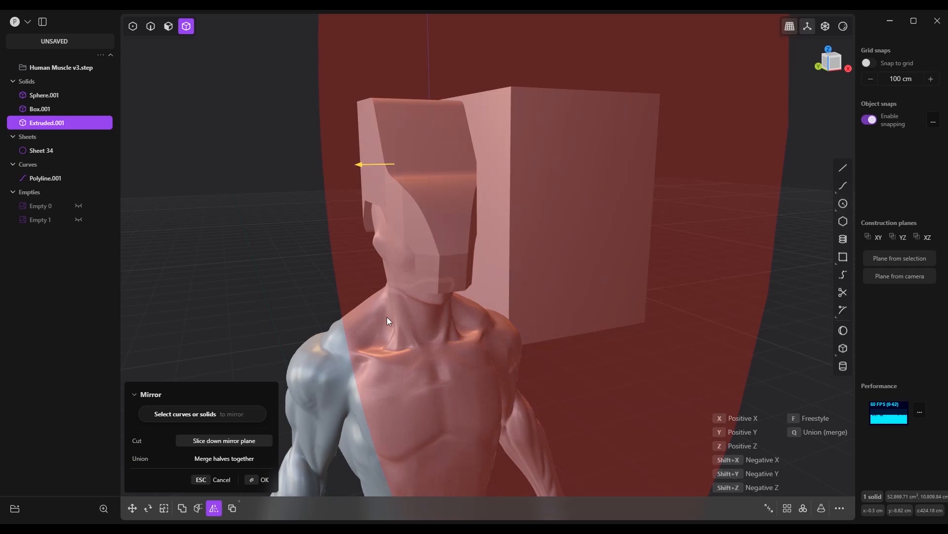
{"action": "left_click", "coordinate": [262, 479]}
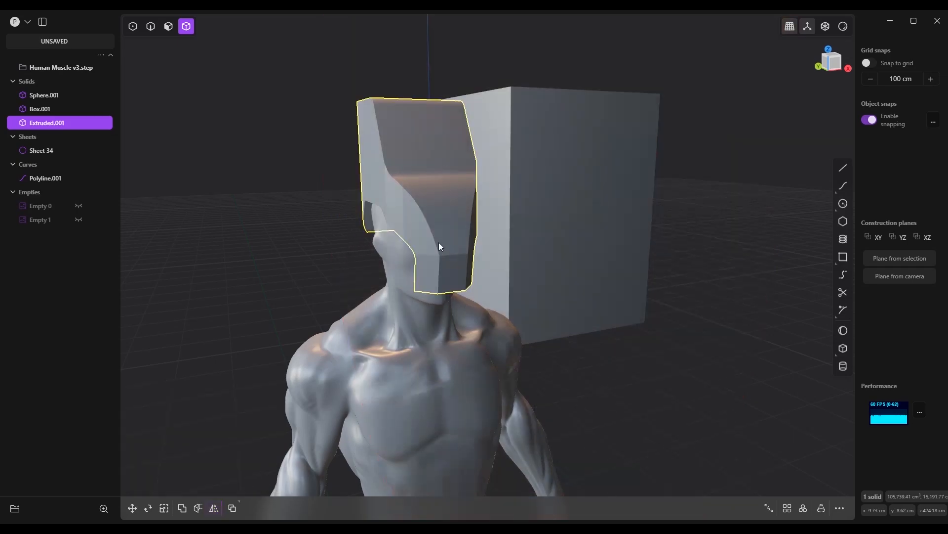
Examine the mirrored head solid's symmetry and fit around the face from the front and side
{"action": "key", "text": "KP_1"}
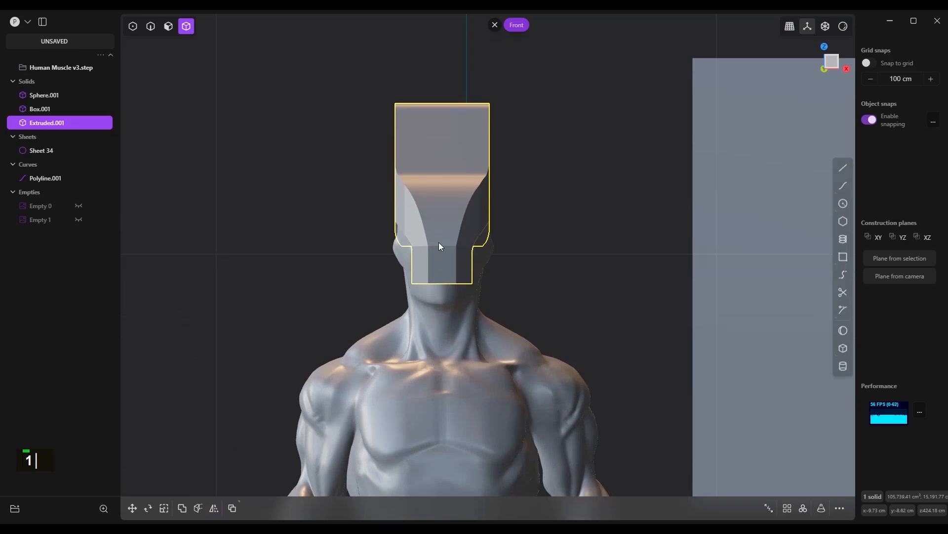
{"action": "scroll", "coordinate": [507, 245], "scroll_direction": "down", "scroll_amount": 1}
{"action": "scroll", "coordinate": [469, 278], "scroll_direction": "up", "scroll_amount": 5}
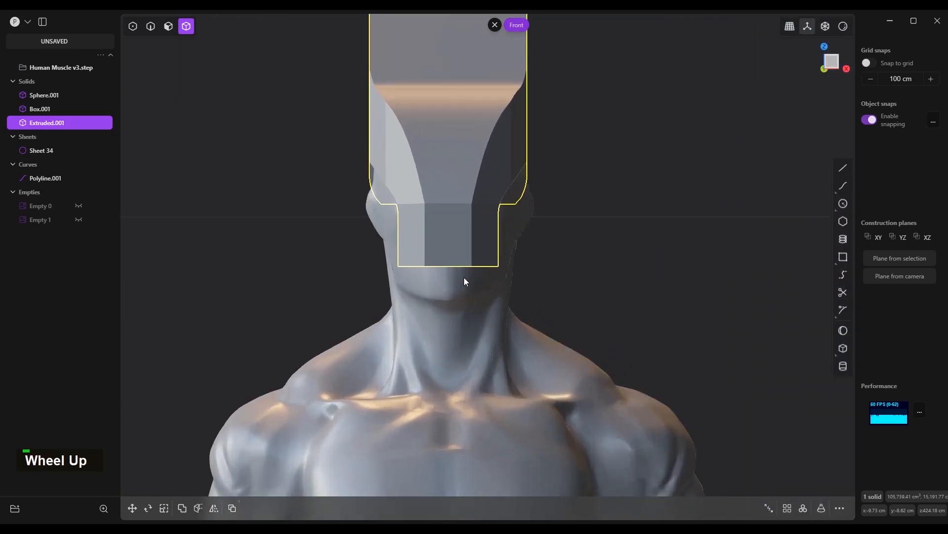
{"action": "scroll", "coordinate": [511, 315], "scroll_direction": "down", "scroll_amount": 2}
{"action": "middle_click_drag", "start_coordinate": [511, 315], "coordinate": [345, 254]}
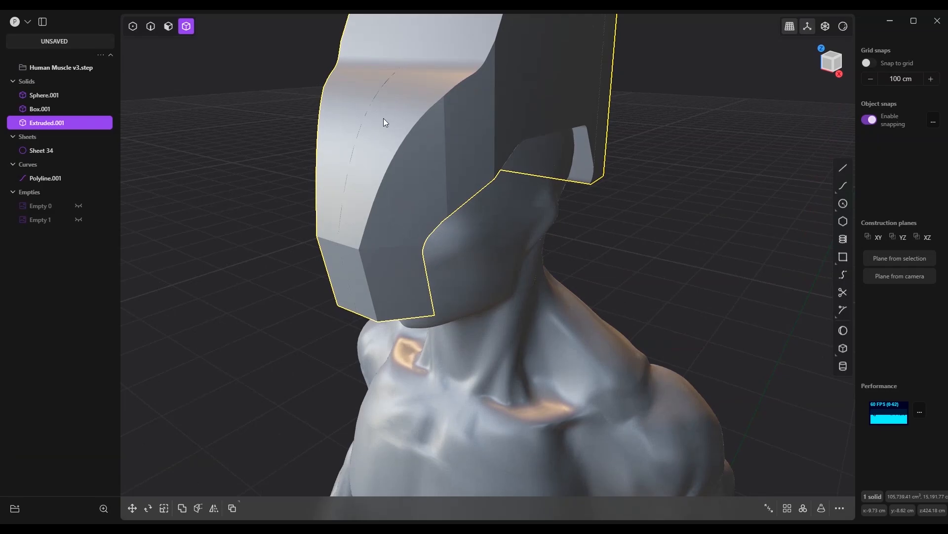
{"action": "scroll", "coordinate": [384, 118], "scroll_direction": "down", "scroll_amount": 5}
{"action": "scroll", "coordinate": [401, 182], "scroll_direction": "up", "scroll_amount": 4}
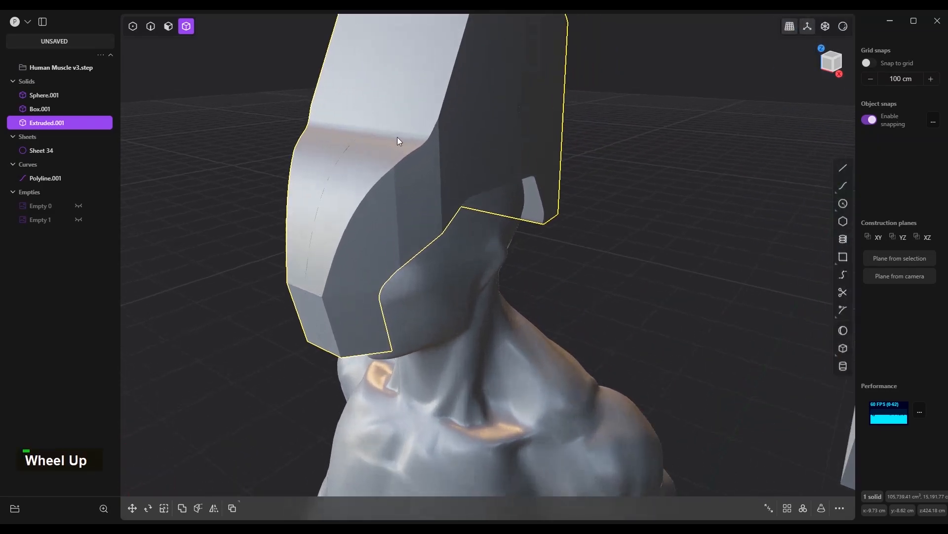
{"action": "scroll", "coordinate": [397, 137], "scroll_direction": "down", "scroll_amount": 4}
{"action": "middle_click_drag", "start_coordinate": [416, 227], "coordinate": [450, 203]}
Fillet the front and rear bottom edges of the chin extension
{"action": "key", "text": "2"}
{"action": "left_click", "coordinate": [345, 300]}
{"action": "middle_click_drag", "start_coordinate": [345, 301], "coordinate": [385, 296]}
{"action": "scroll", "coordinate": [379, 321], "scroll_direction": "up", "scroll_amount": 5}
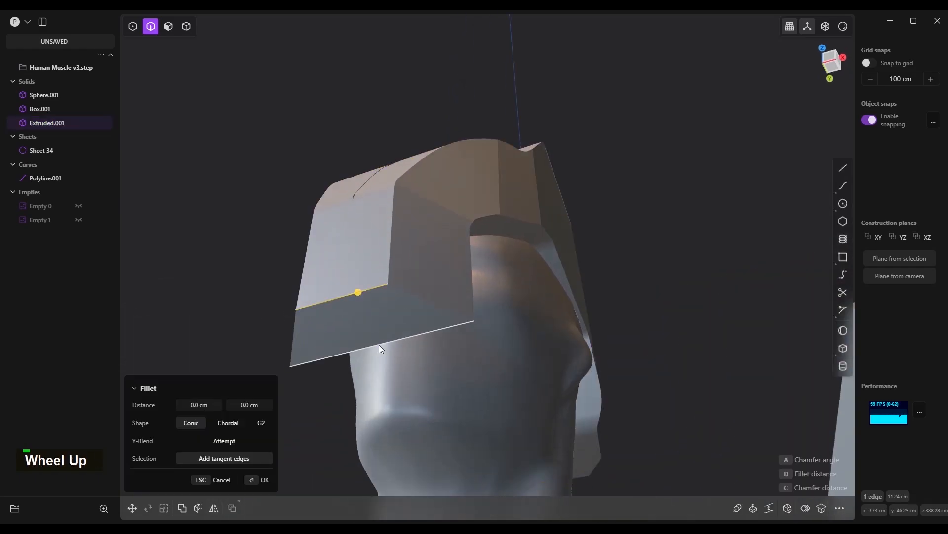
{"action": "left_click", "coordinate": [380, 345]}
{"action": "left_click_drag", "start_coordinate": [359, 292], "coordinate": [322, 242]}
{"action": "right_click", "coordinate": [305, 227]}
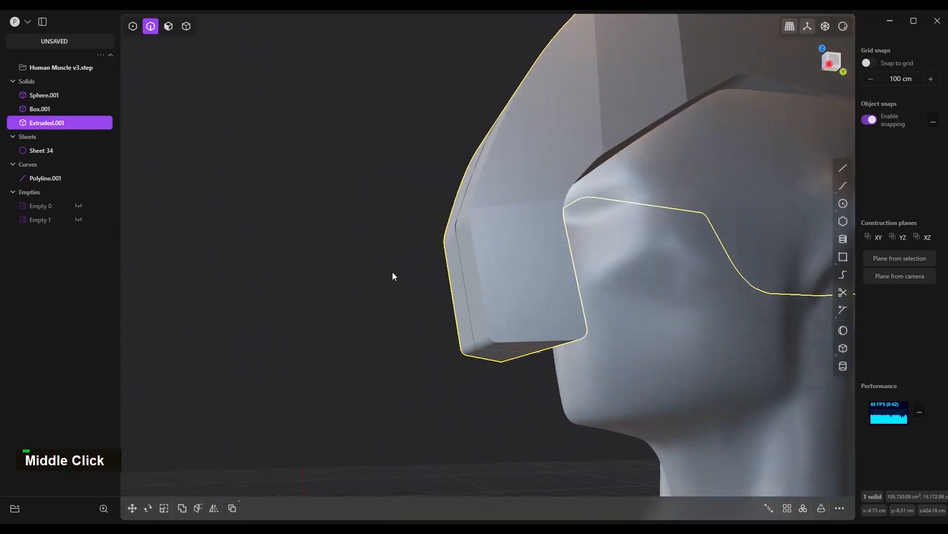